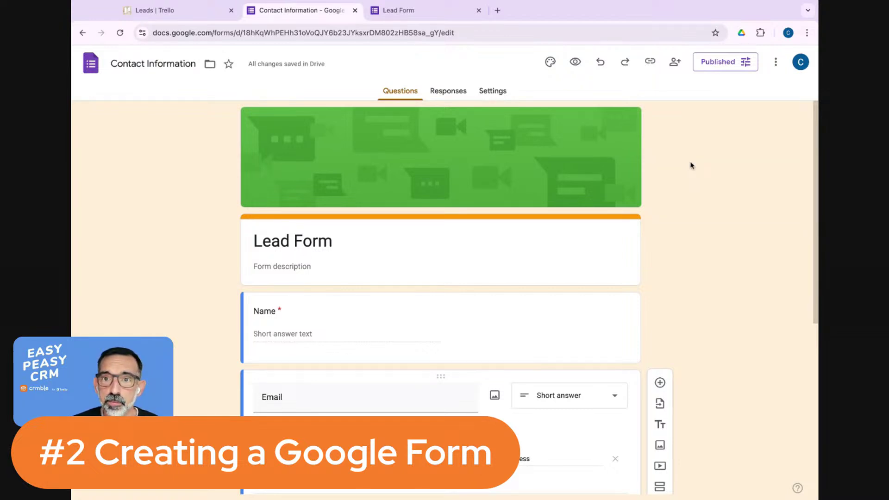
scroll(696, 197, "down", 3)
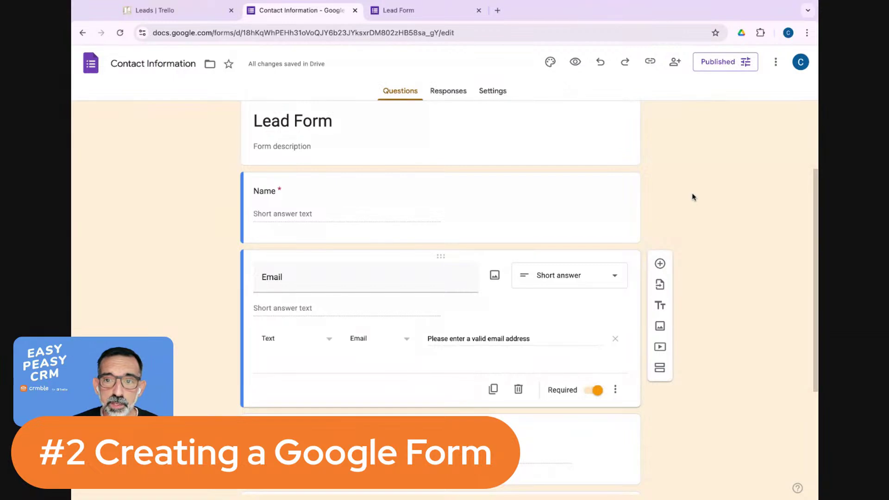
scroll(693, 197, "down", 4)
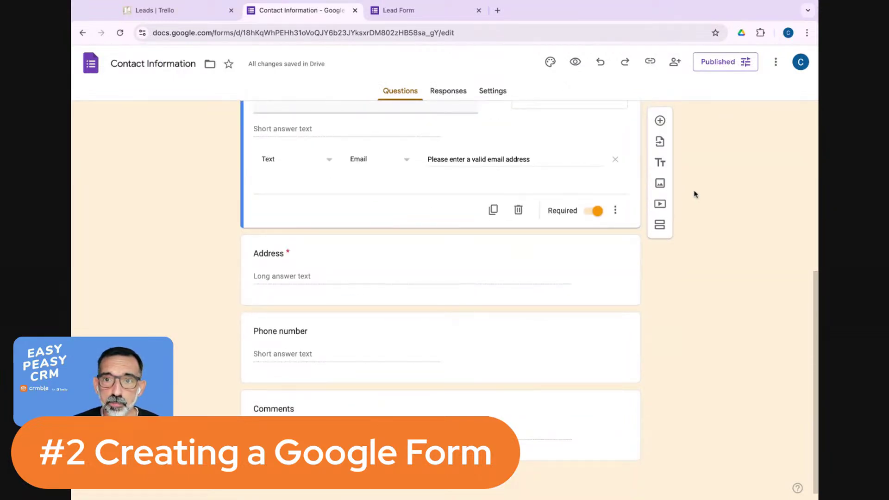
scroll(695, 195, "up", 2)
scroll(694, 195, "up", 1)
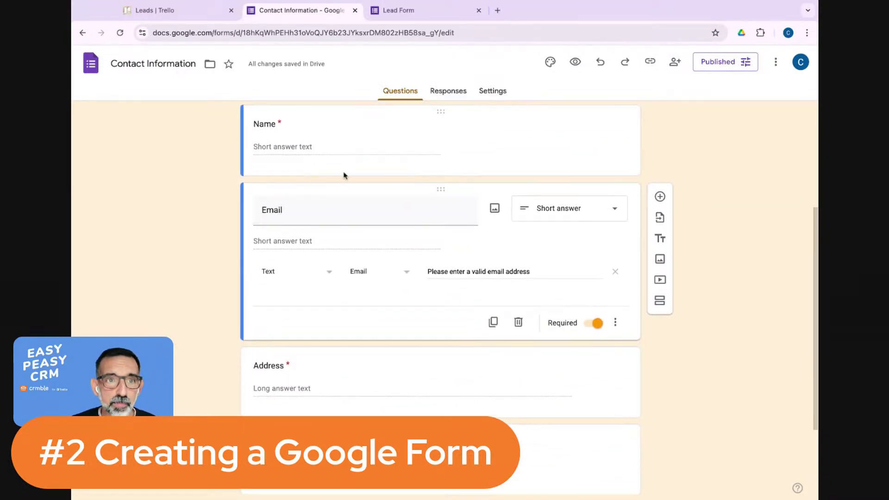
scroll(350, 183, "up", 1)
scroll(255, 170, "up", 3)
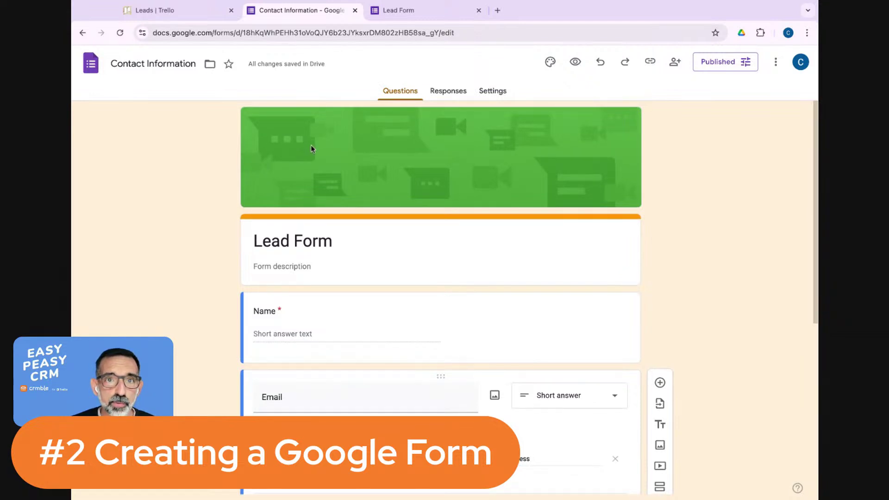
scroll(373, 230, "down", 2)
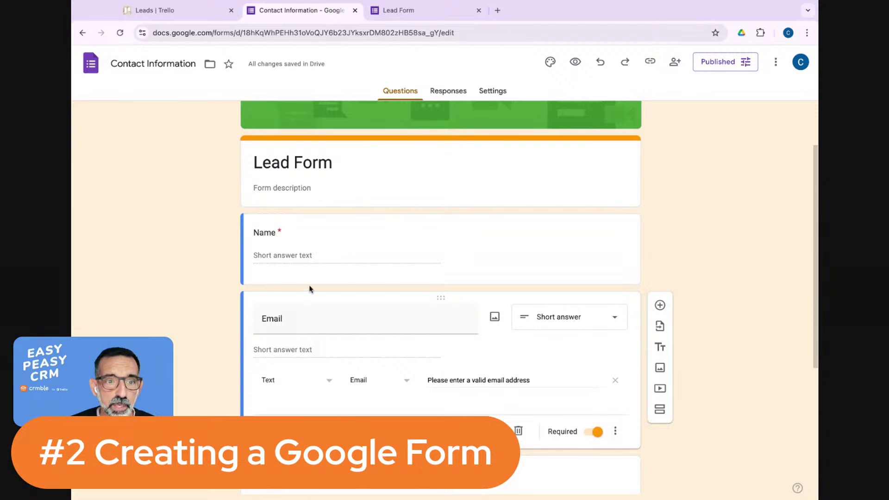
scroll(335, 289, "down", 2)
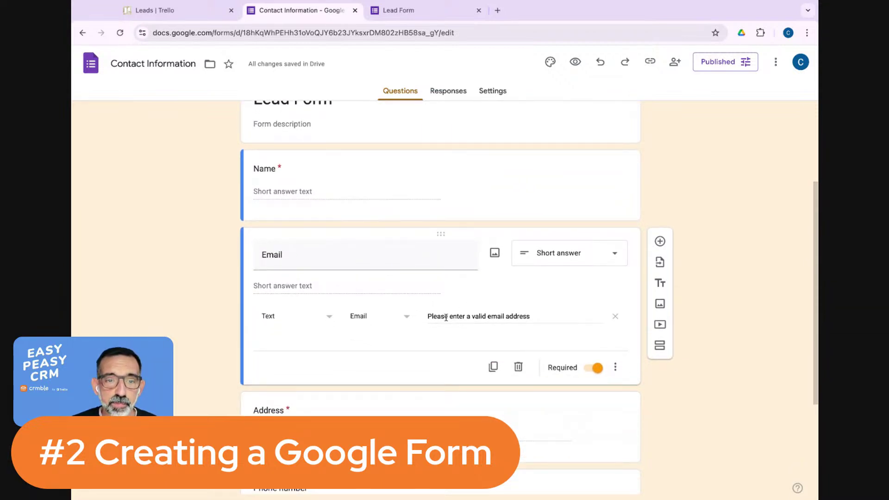
scroll(463, 298, "down", 1)
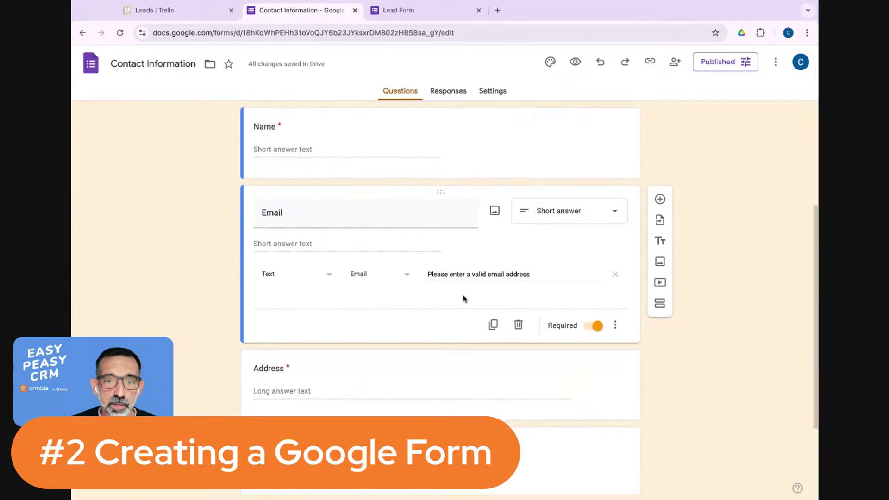
scroll(416, 315, "down", 3)
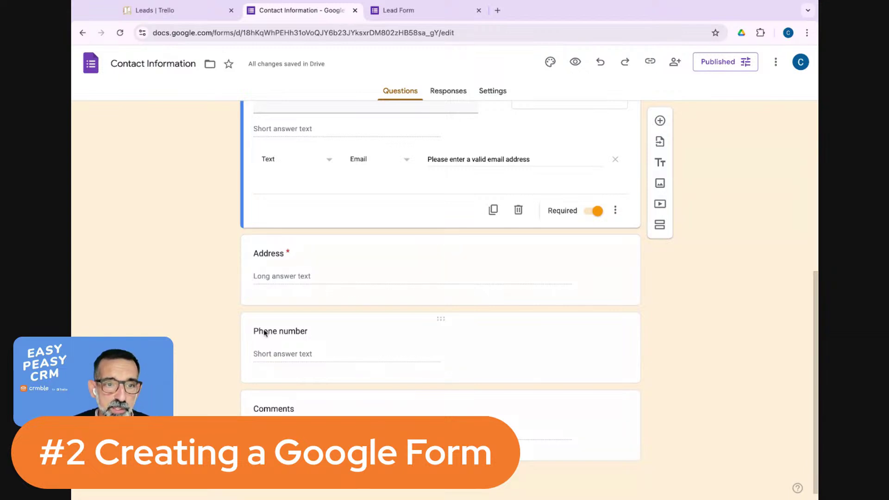
scroll(382, 274, "down", 1)
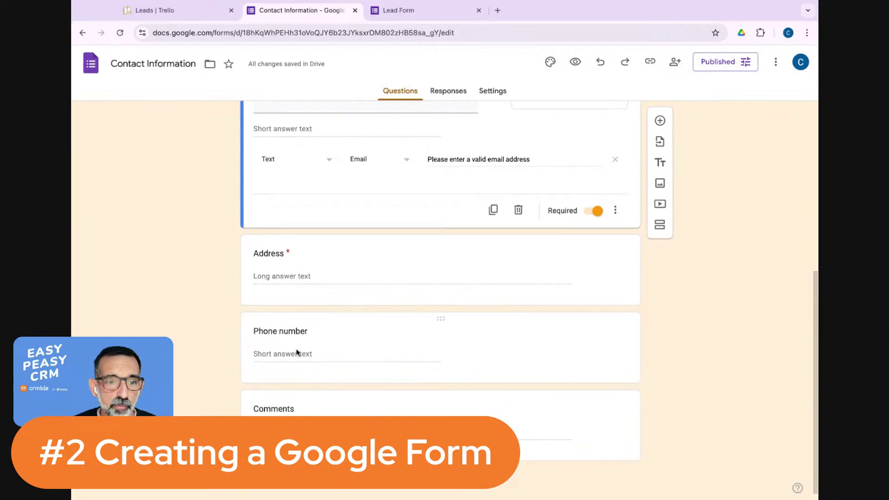
scroll(405, 375, "up", 10)
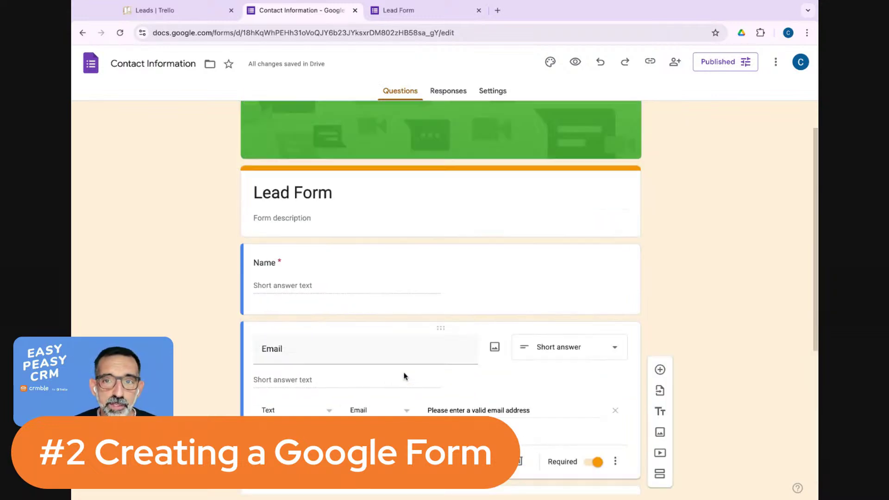
Return to Crmble's Integrations page on the Leads | Trello tab.
left_click(185, 10)
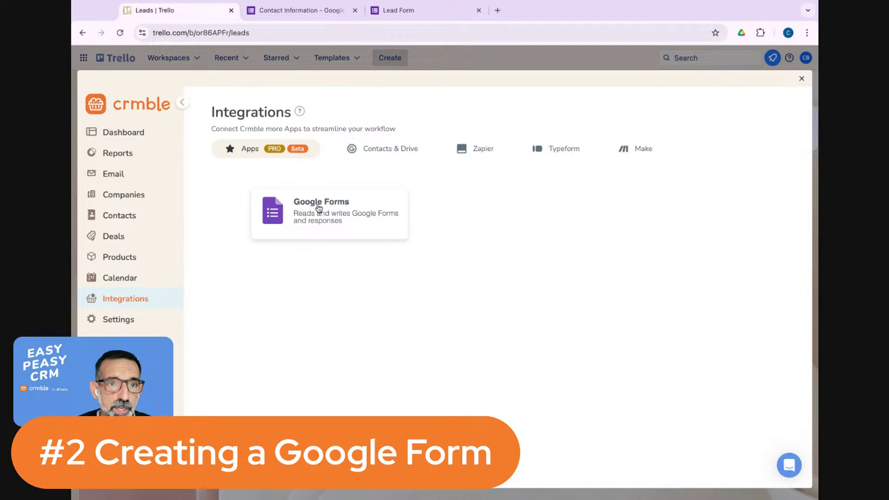
Open the Google Forms integration card and connect a Google Forms account.
left_click(323, 227)
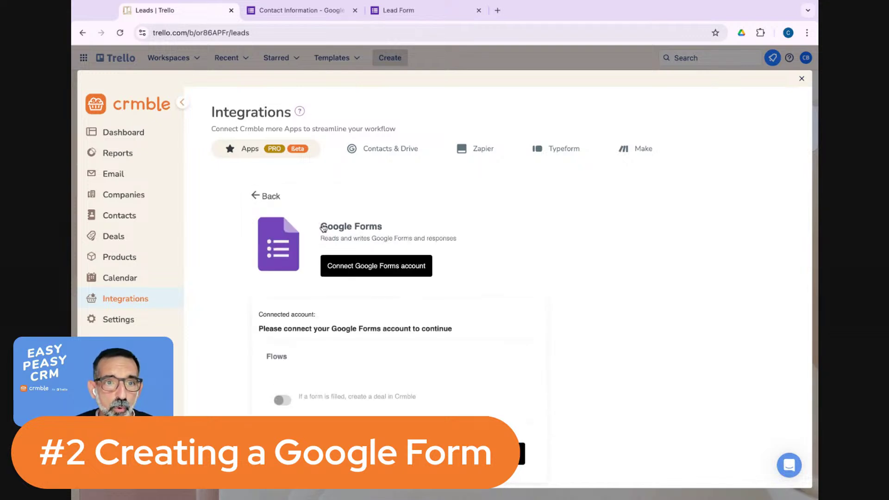
scroll(416, 257, "down", 1)
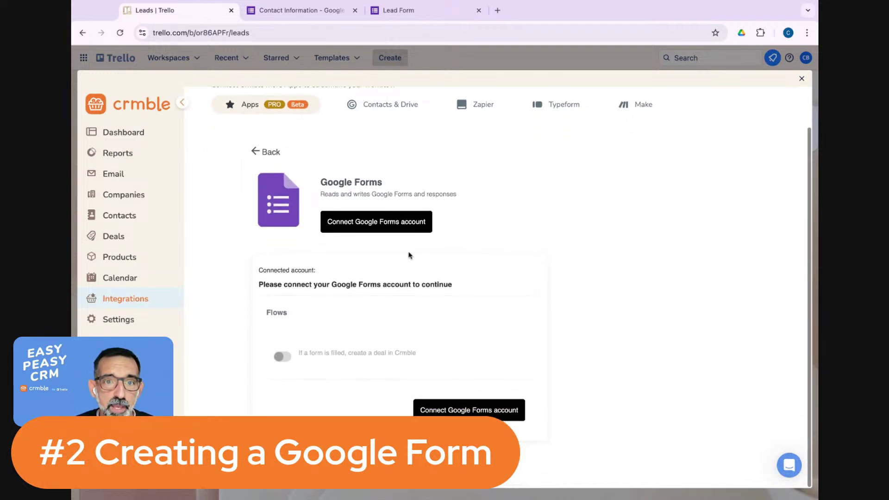
left_click(384, 227)
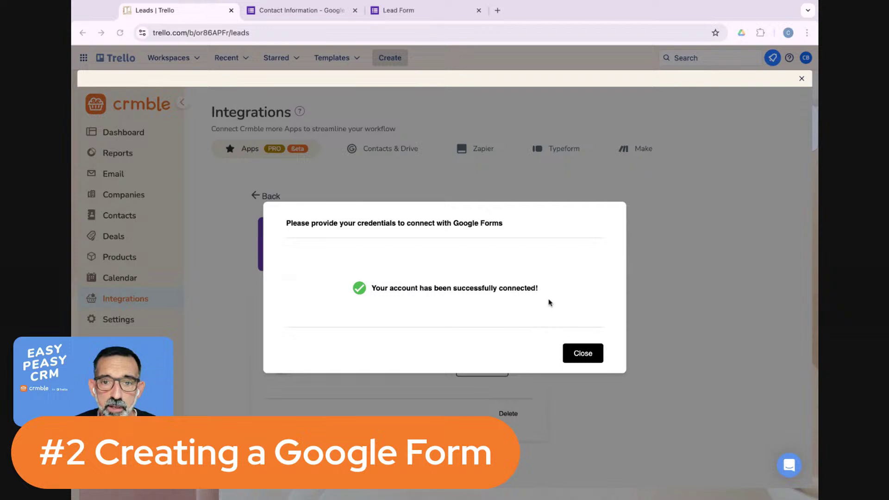
Dismiss the success message and open Configure for 'If a form is filled, create a deal in Crmble'.
left_click(582, 352)
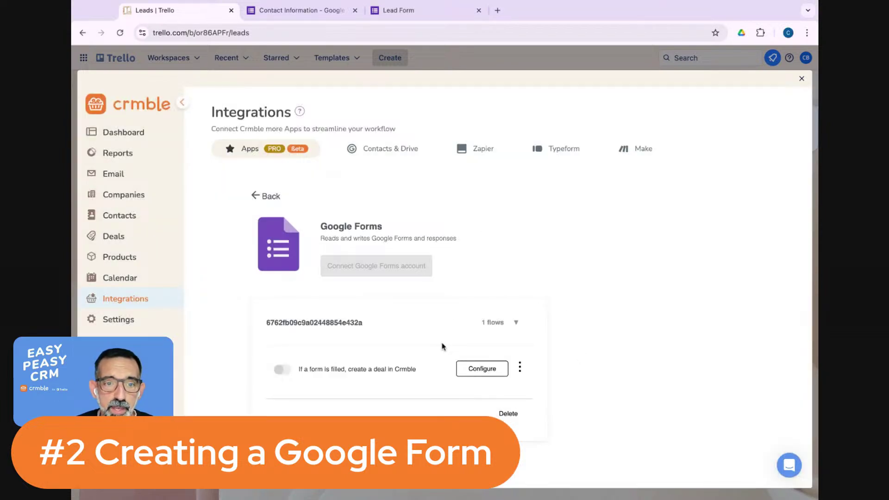
left_click(482, 370)
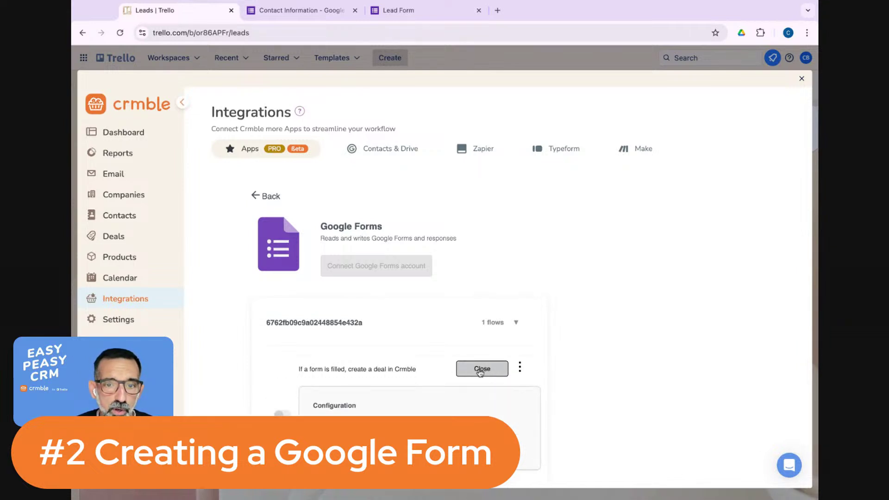
scroll(422, 366, "down", 2)
scroll(422, 366, "down", 1)
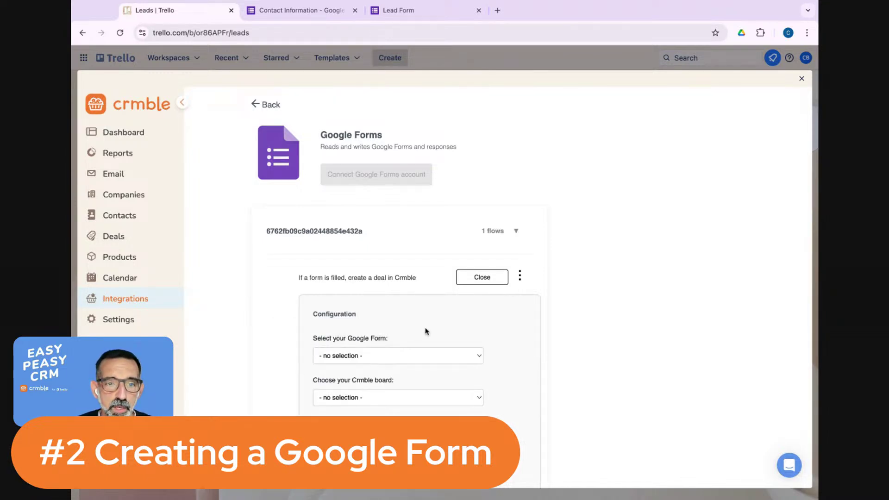
scroll(426, 329, "down", 3)
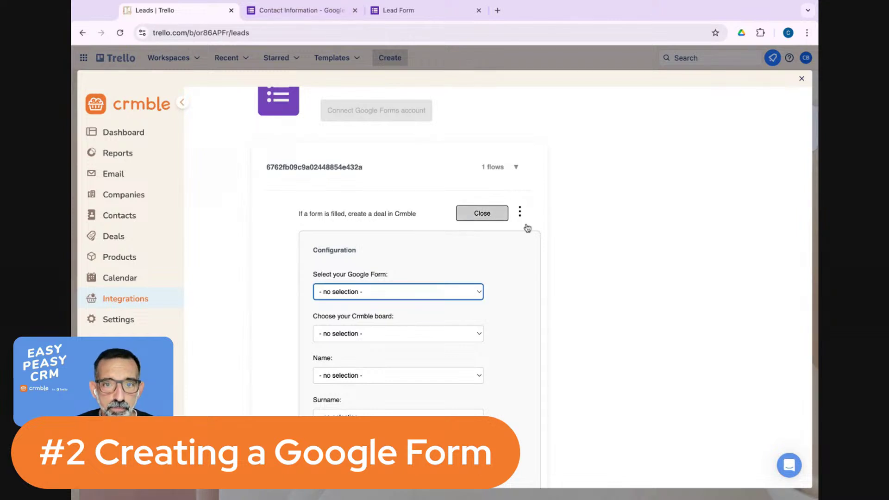
Move the older Contact Information form to the trash in Google Forms, then return to Trello.
left_click(318, 17)
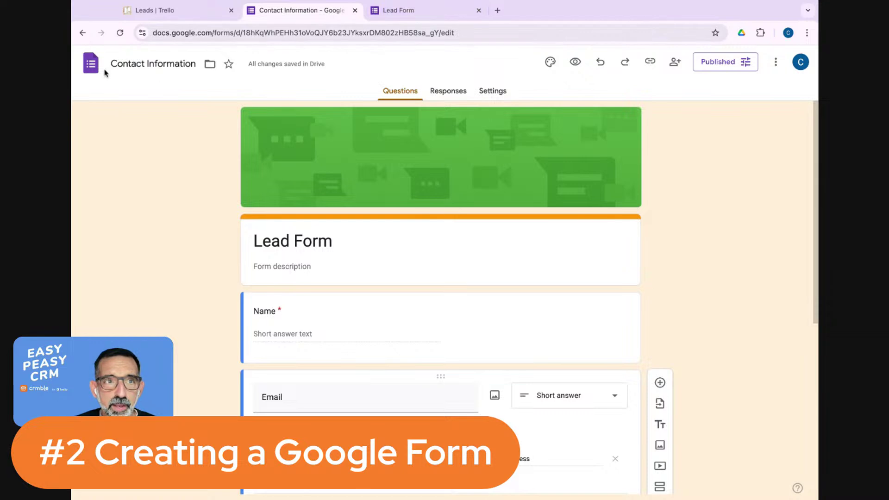
left_click(90, 64)
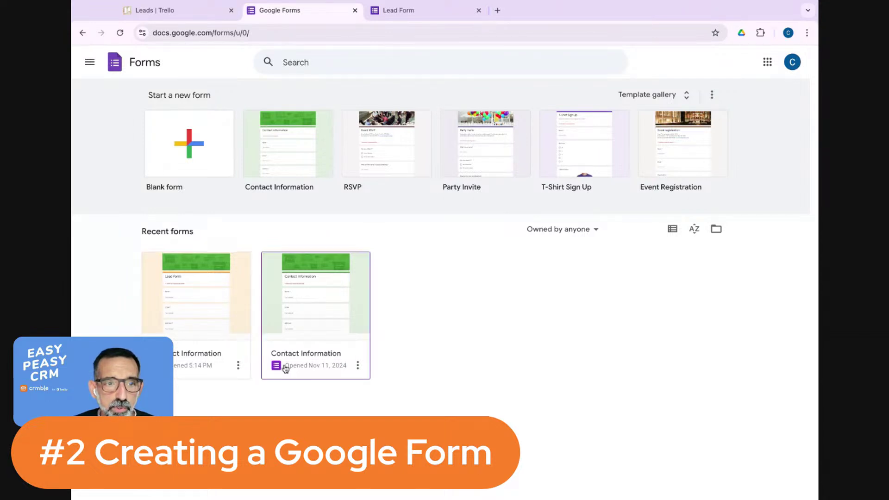
left_click(357, 366)
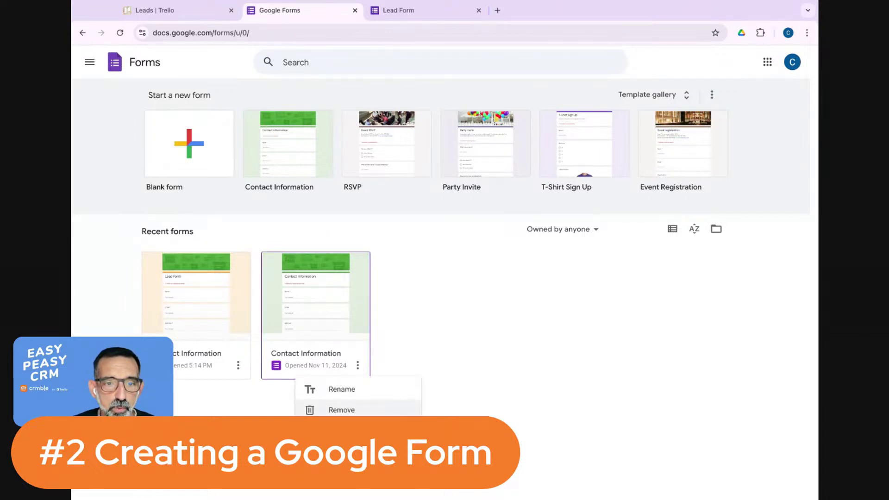
left_click(342, 410)
left_click(565, 317)
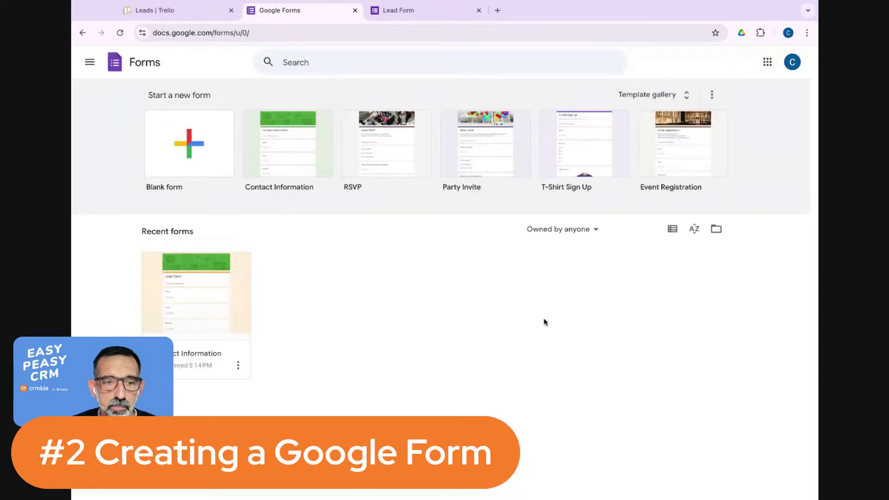
left_click(194, 16)
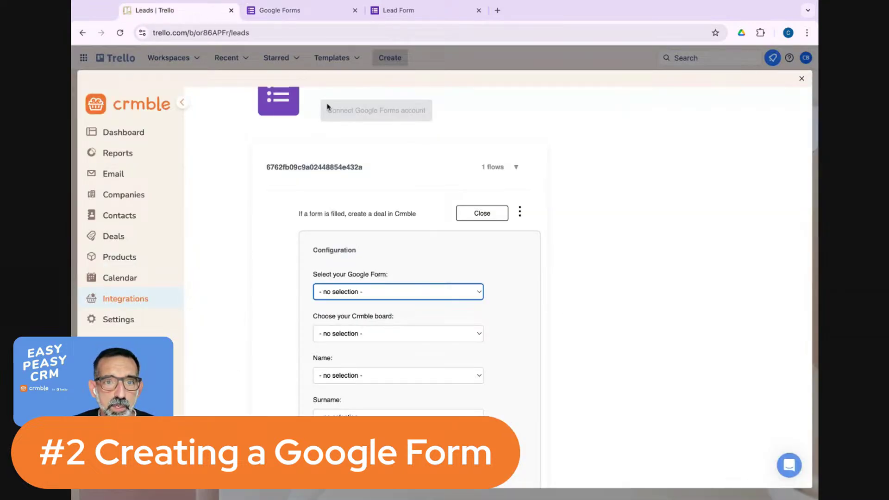
Collapse and reopen the form-to-deal flow configuration, then go back to the apps list.
left_click(472, 218)
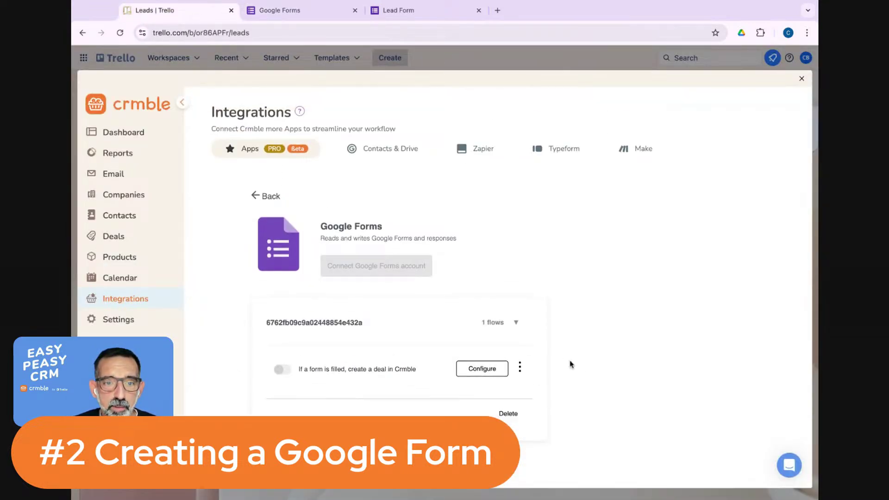
left_click(480, 371)
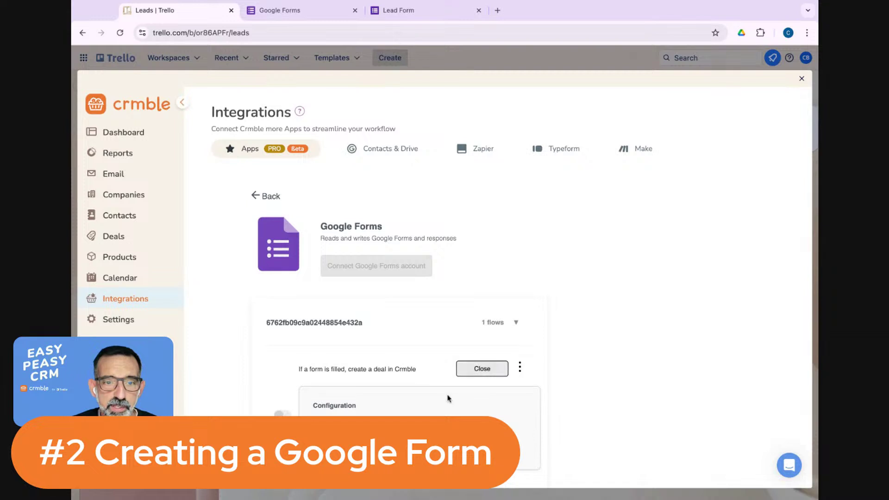
scroll(437, 401, "down", 1)
scroll(415, 395, "down", 2)
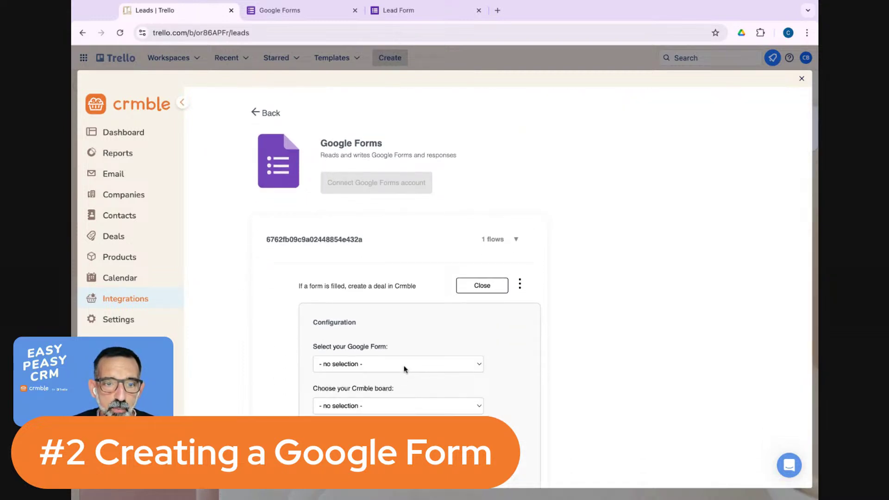
left_click(257, 115)
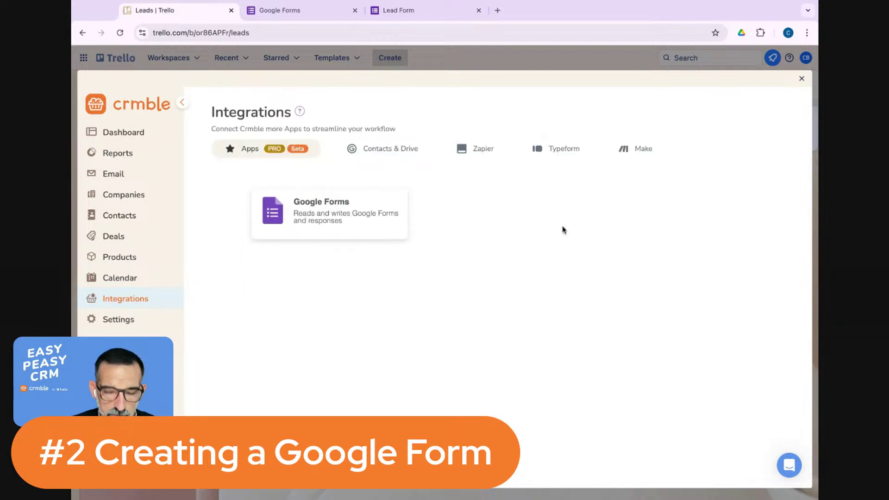
Close Crmble, reopen it from the Leads board header, and go to Integrations.
left_click(802, 79)
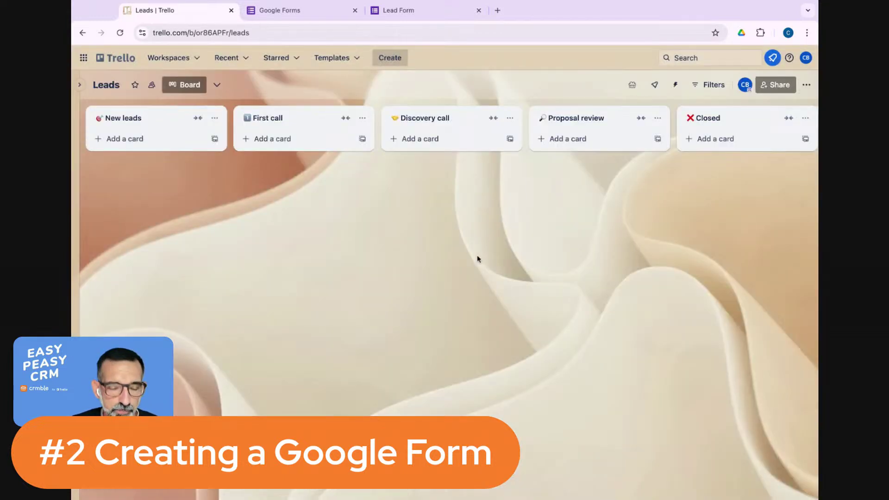
left_click(631, 85)
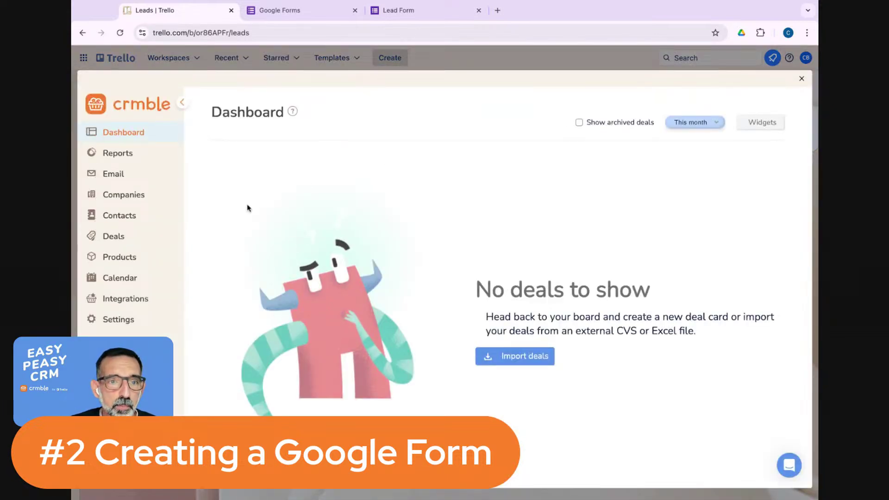
left_click(130, 301)
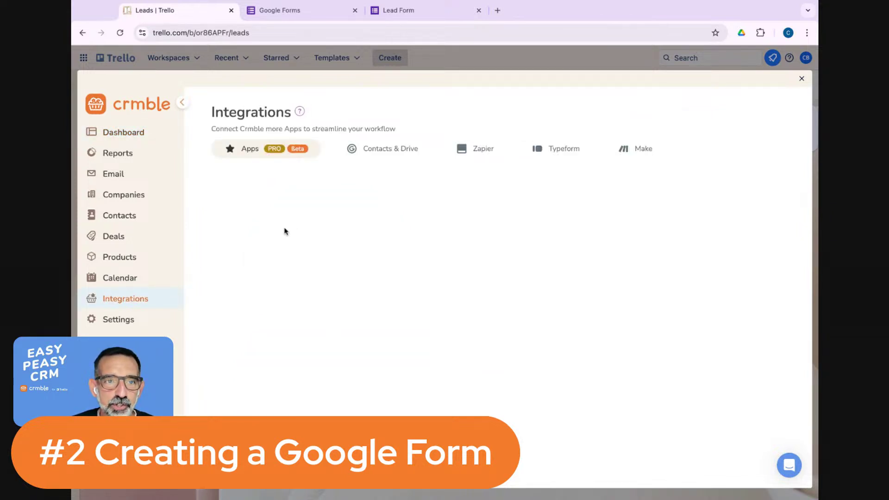
Open the Google Forms integration and the form-to-deal flow's Configure settings.
left_click(308, 227)
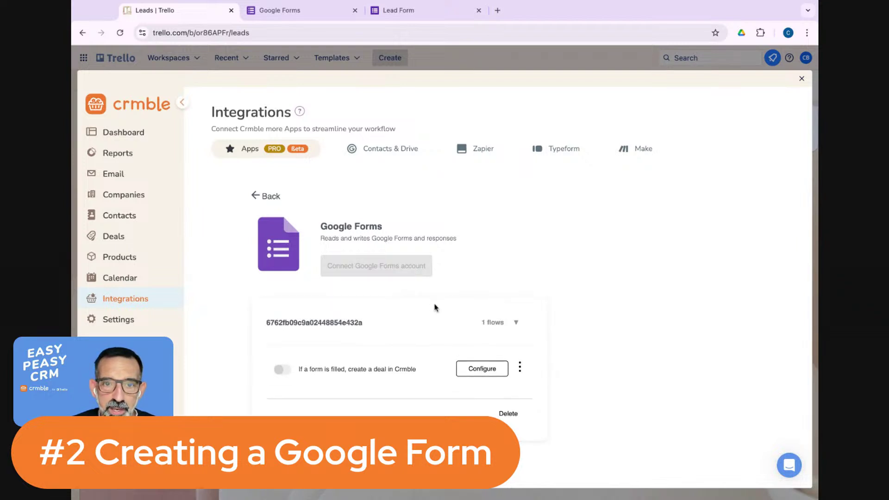
left_click(489, 371)
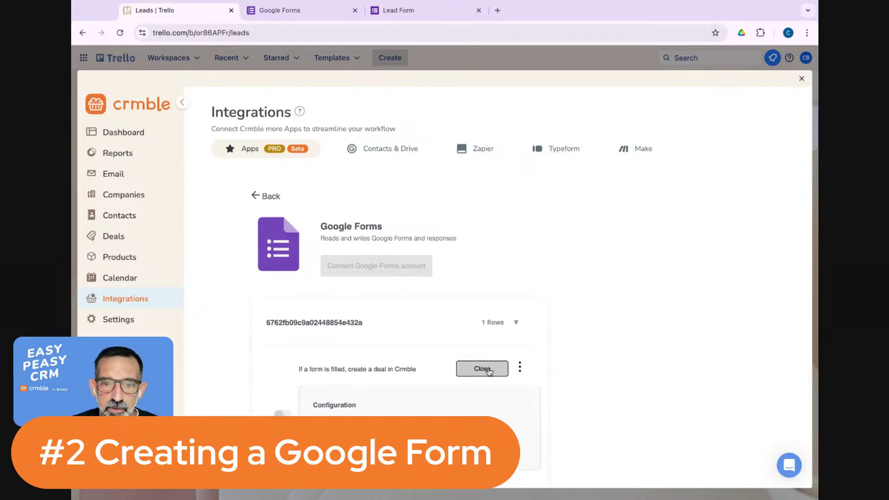
scroll(451, 364, "down", 1)
scroll(451, 364, "down", 1)
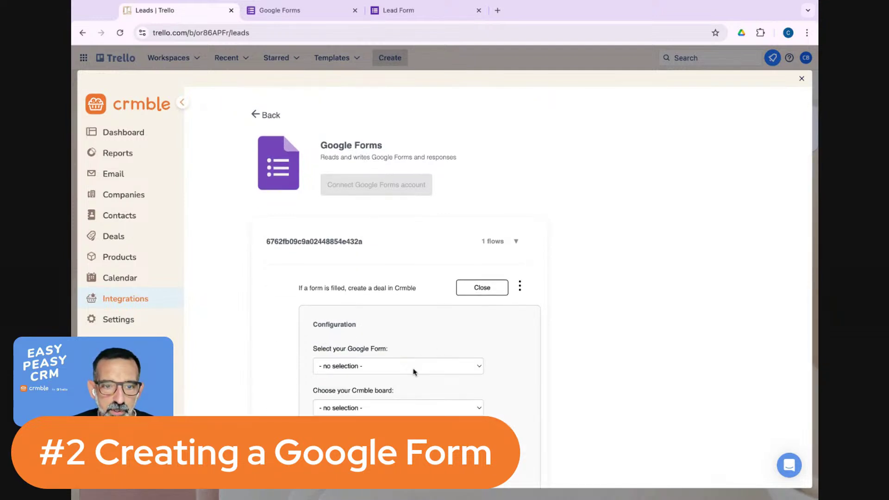
scroll(420, 347, "down", 1)
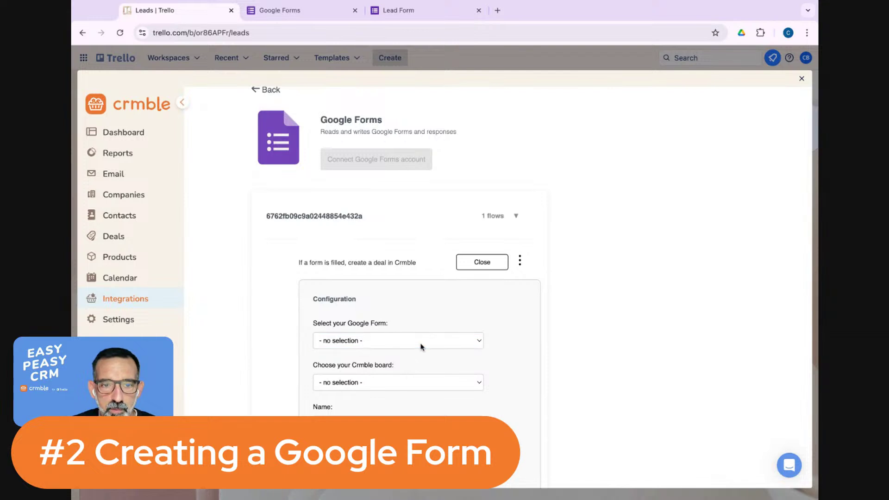
Select the 'Contact Information' Google Form as source and 'Leads' as the Crmble board.
left_click(420, 347)
left_click(379, 356)
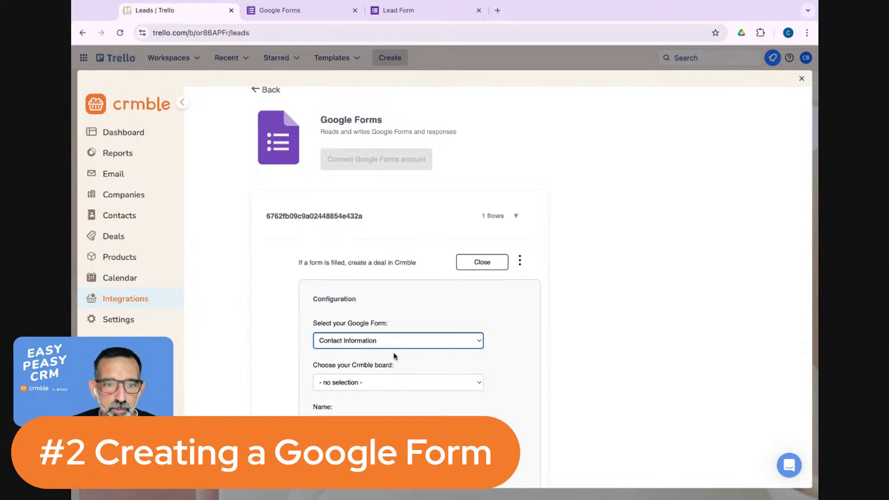
scroll(398, 356, "down", 2)
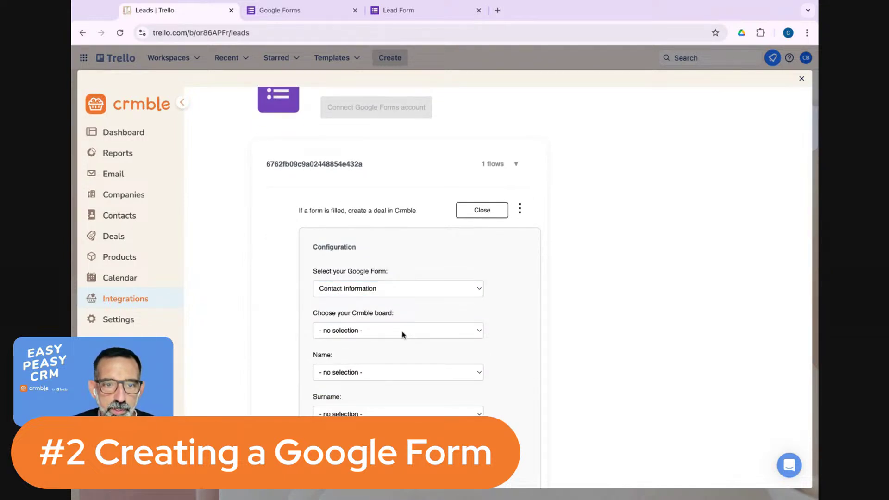
left_click(402, 333)
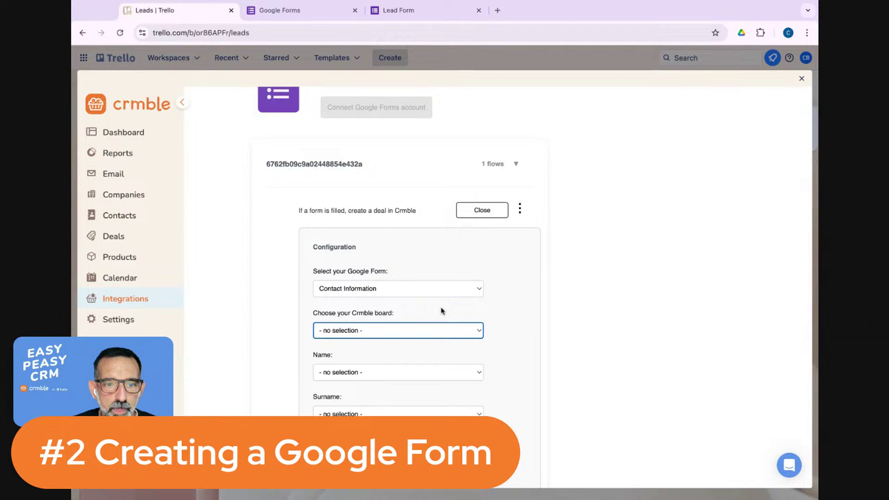
left_click(401, 331)
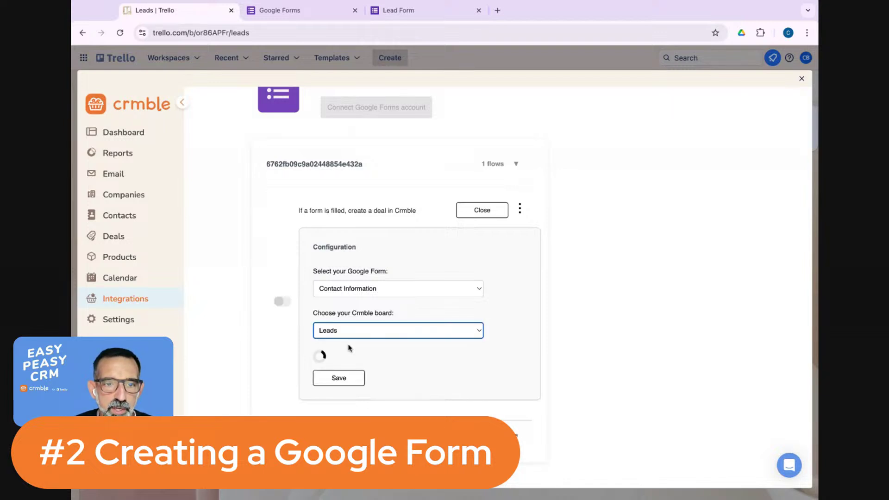
Map the deal's Name, Phone and Email to the form's Name, Phone number and Email answers.
scroll(359, 347, "down", 3)
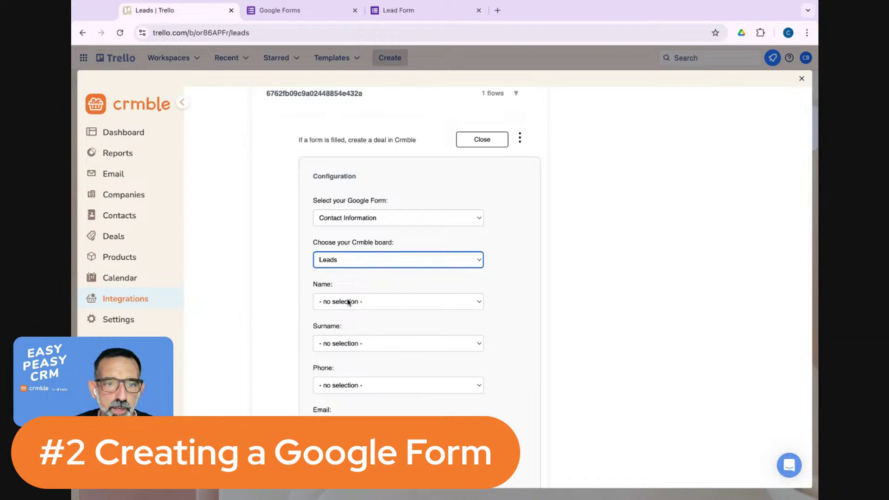
scroll(338, 286, "down", 1)
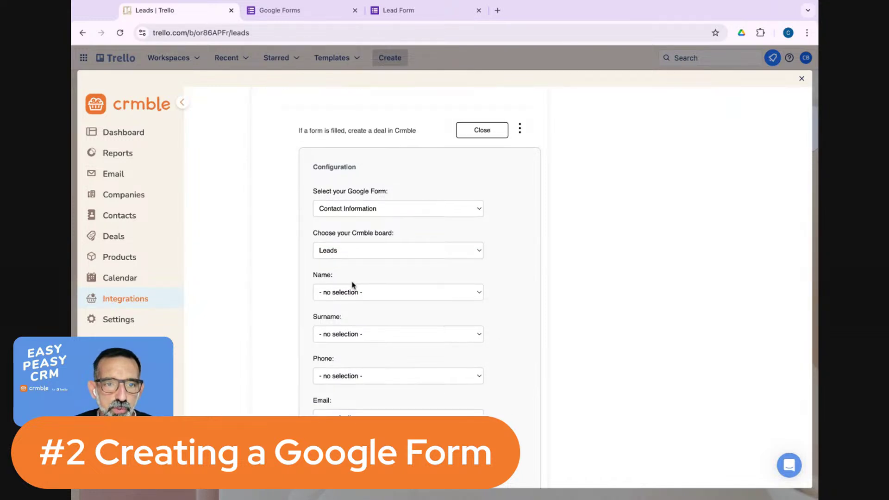
scroll(343, 285, "down", 10)
scroll(345, 251, "down", 15)
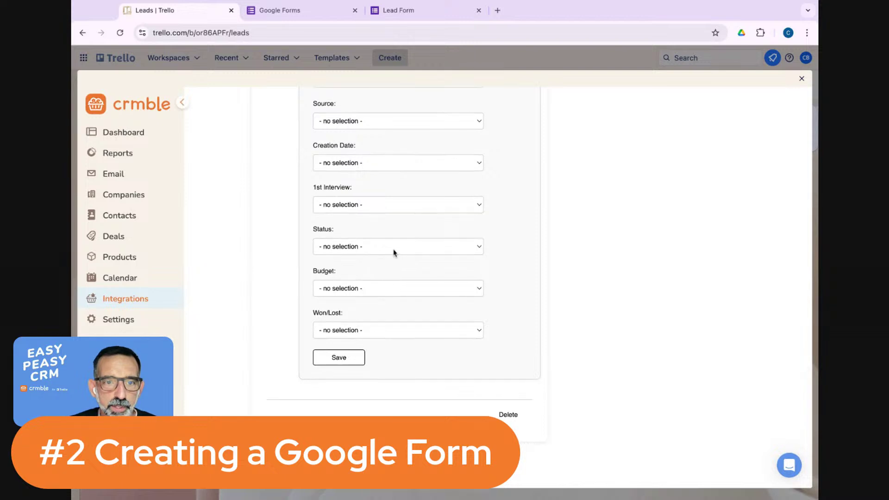
scroll(379, 261, "up", 20)
scroll(383, 307, "down", 4)
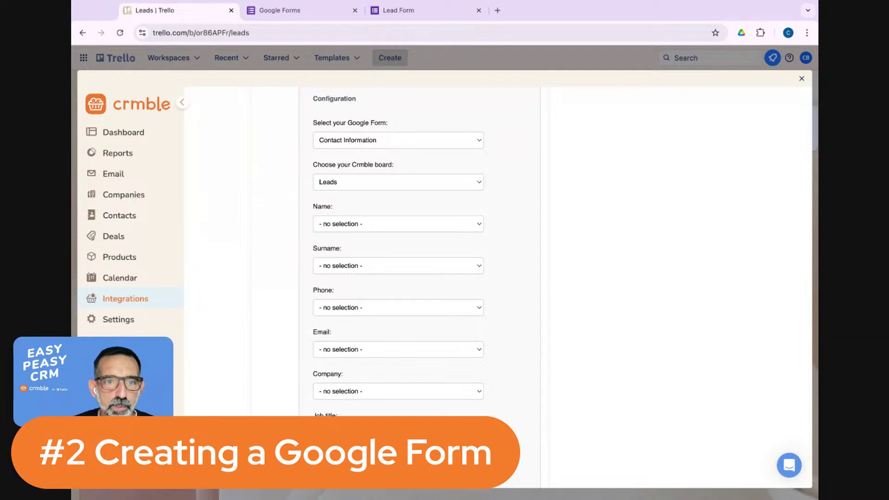
left_click(328, 234)
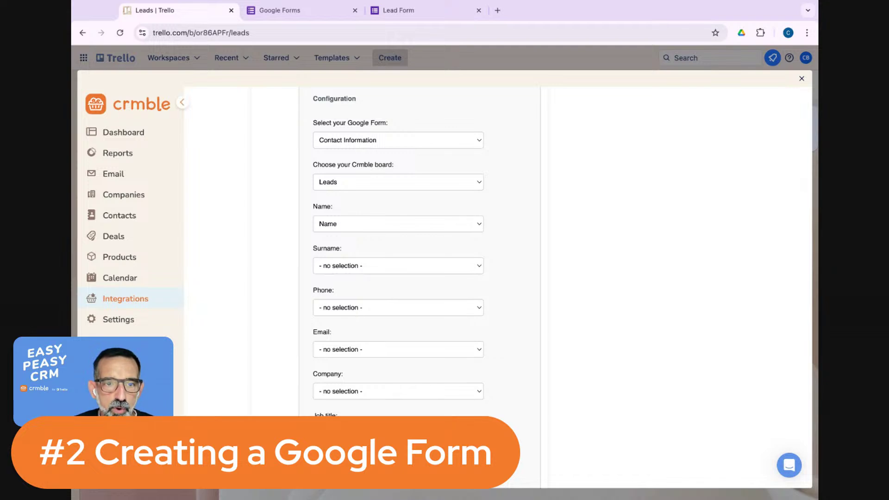
left_click(368, 340)
scroll(367, 341, "down", 2)
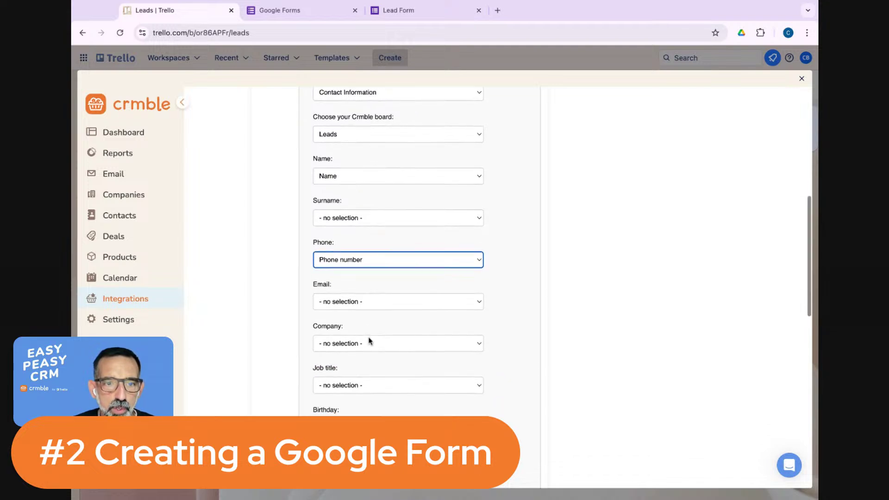
left_click(352, 299)
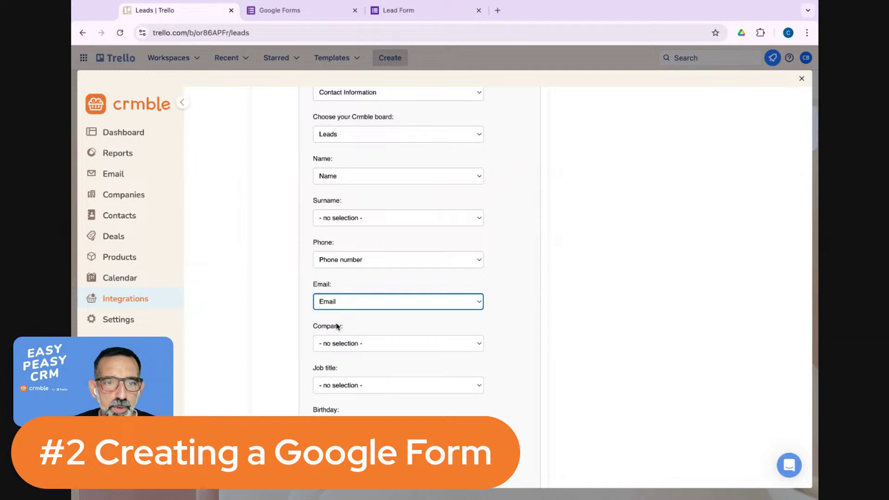
Map the deal's Address to the Address answer and Notes to Comments.
scroll(347, 327, "down", 1)
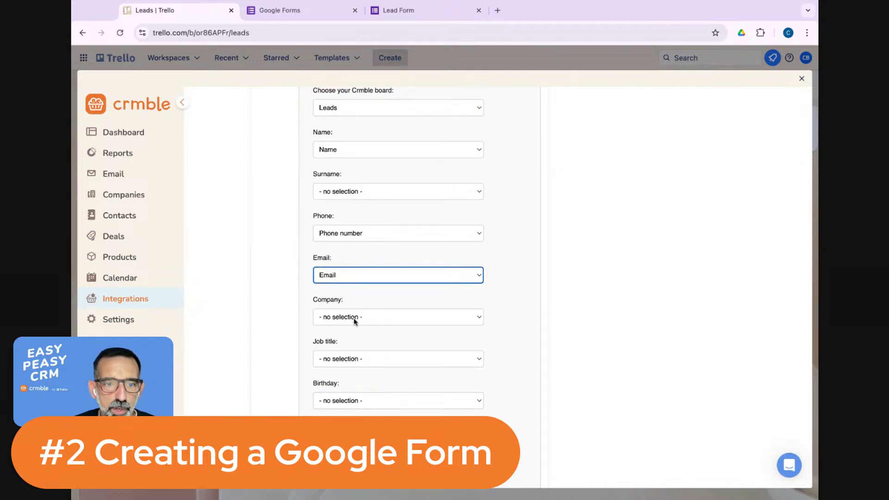
scroll(355, 321, "down", 1)
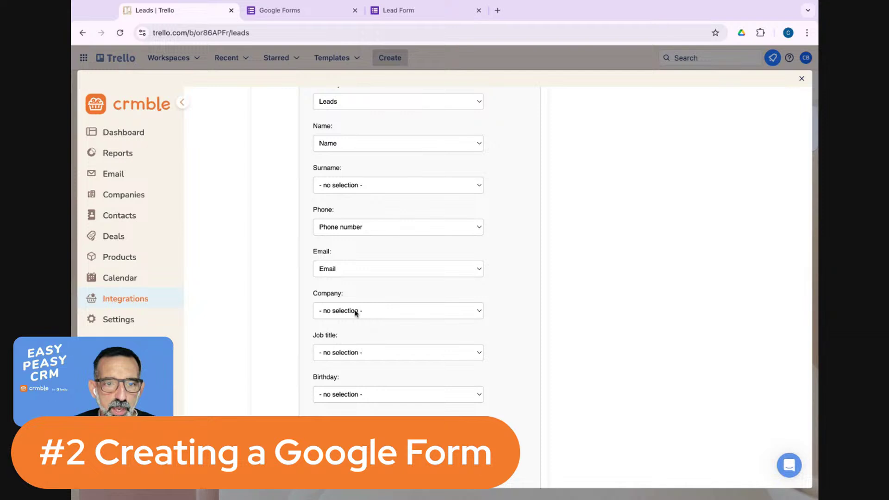
left_click(365, 313)
scroll(360, 366, "down", 2)
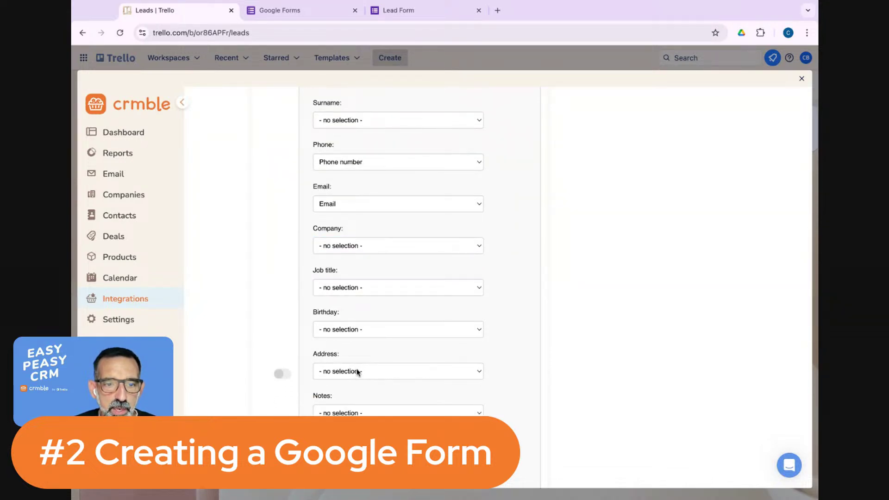
left_click(369, 397)
scroll(376, 384, "down", 4)
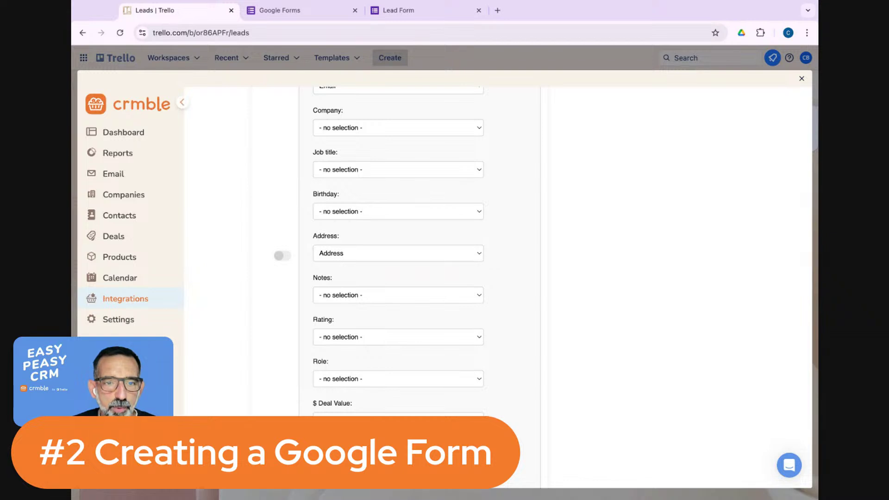
left_click(380, 300)
scroll(389, 334, "down", 3)
scroll(388, 335, "down", 4)
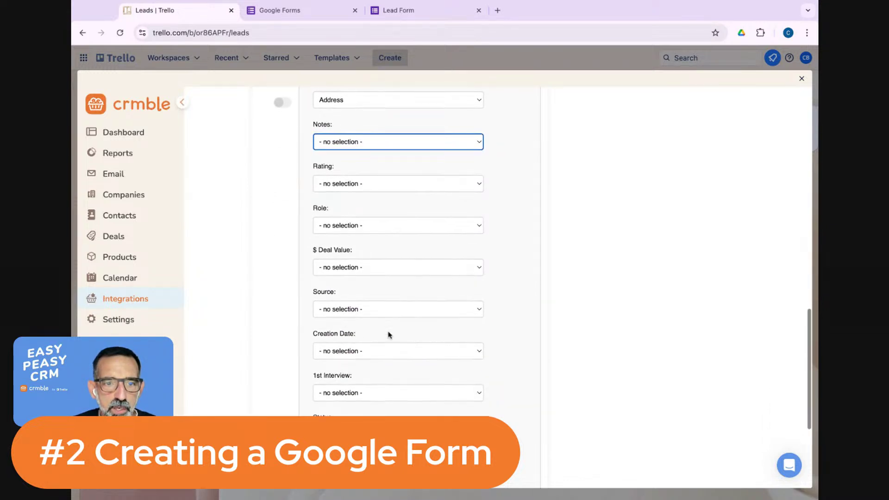
scroll(391, 321, "up", 3)
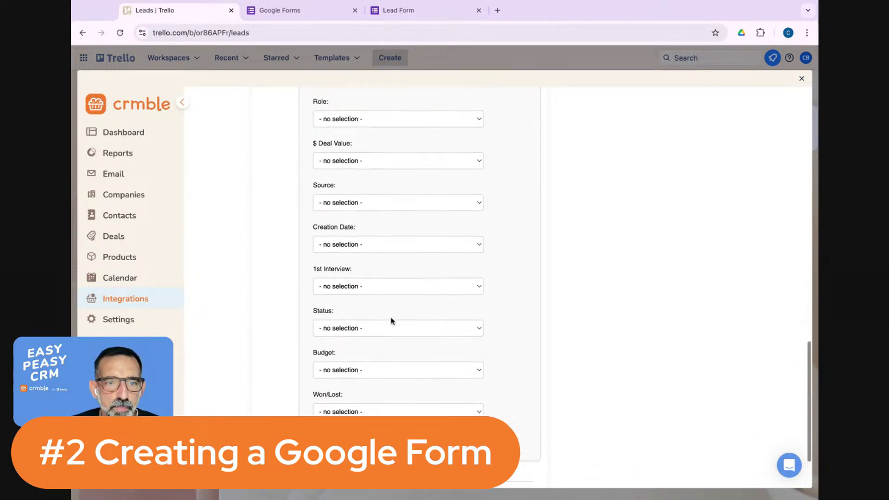
scroll(392, 321, "up", 3)
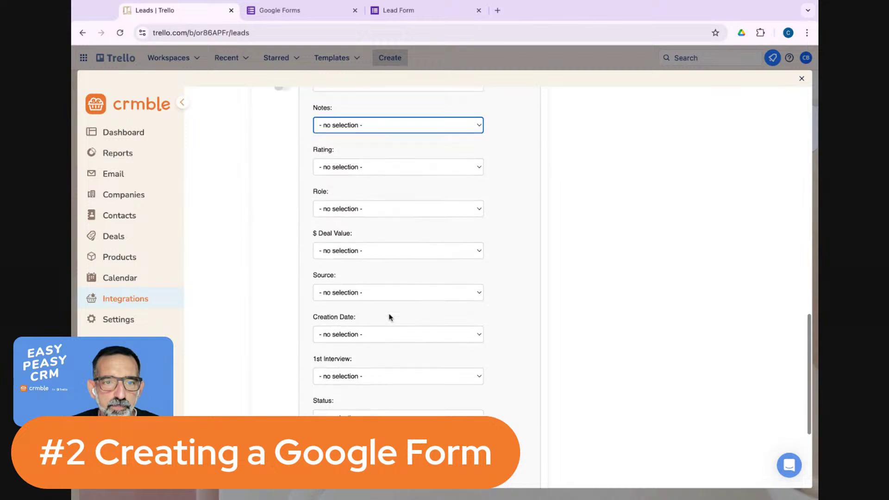
scroll(390, 318, "up", 2)
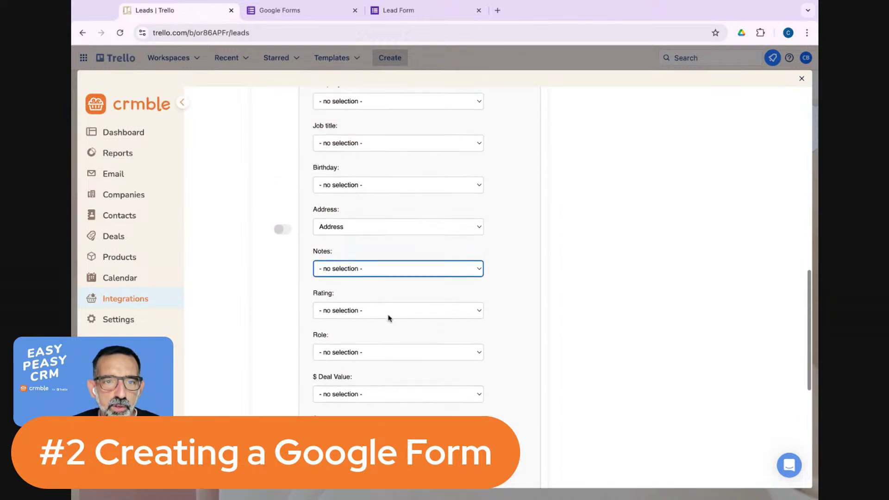
scroll(390, 318, "down", 1)
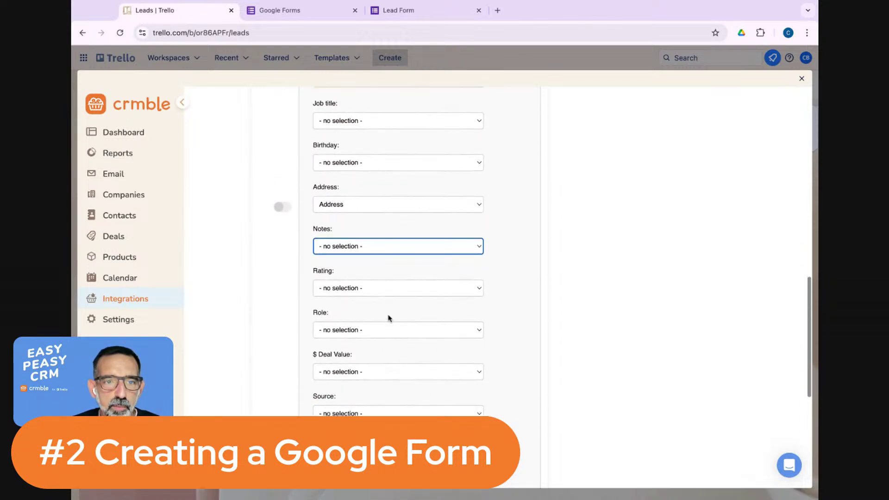
left_click(350, 241)
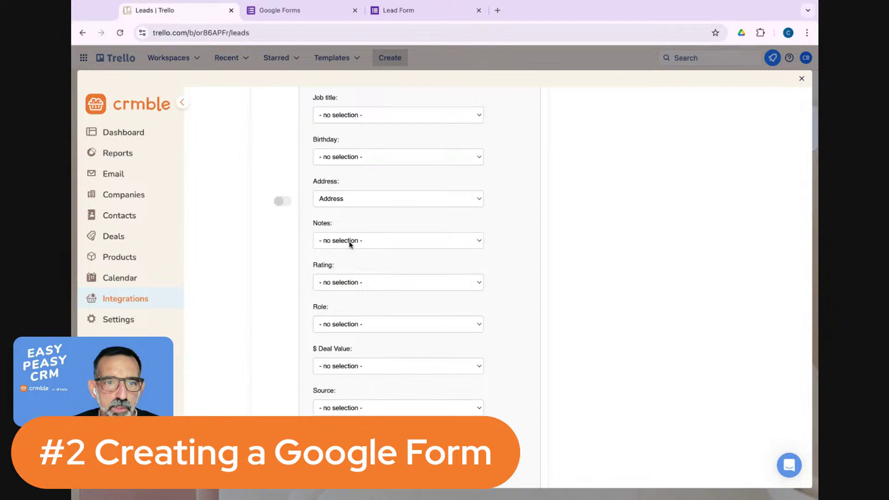
left_click(348, 301)
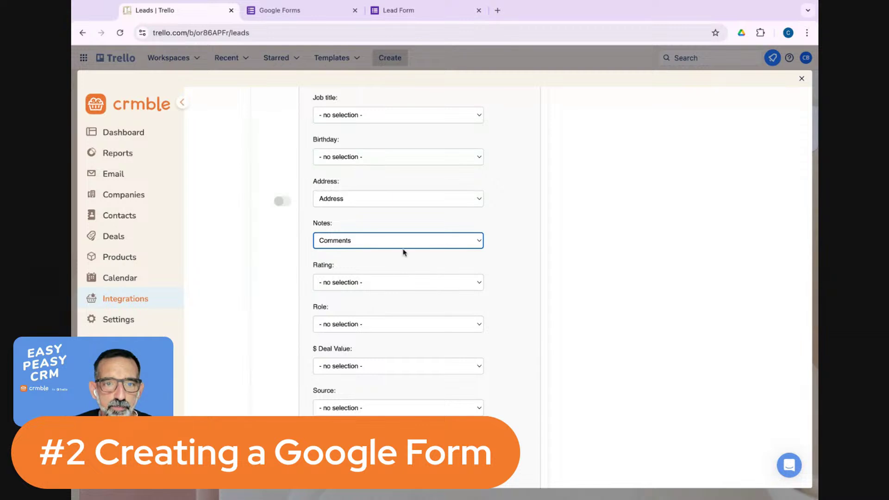
scroll(405, 252, "down", 6)
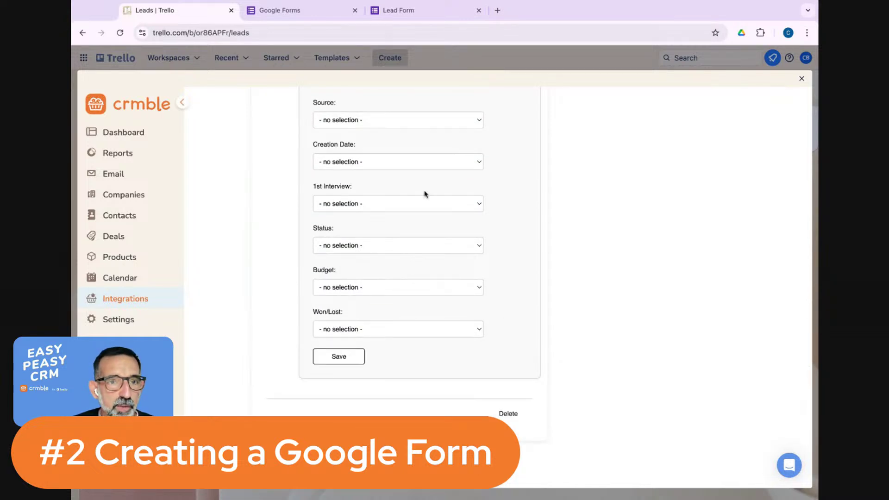
Save the mapping, toggle the form-to-deal flow on, and go back to the Apps list.
left_click(339, 357)
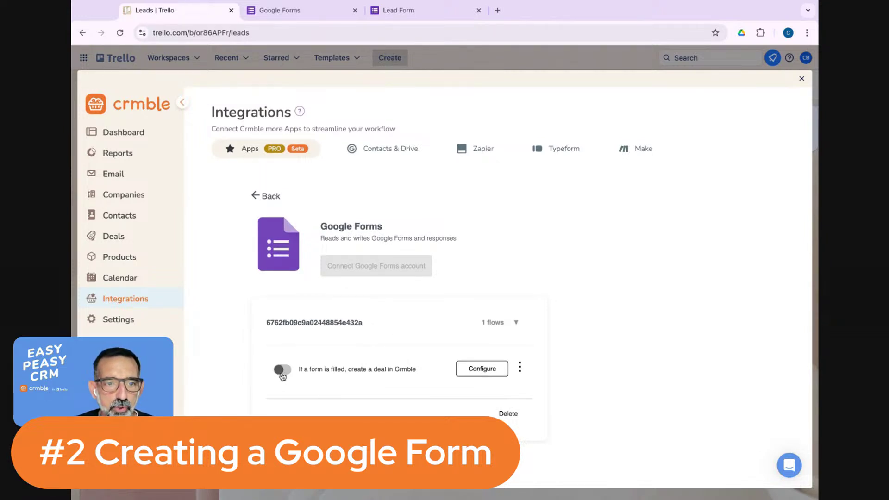
left_click(282, 373)
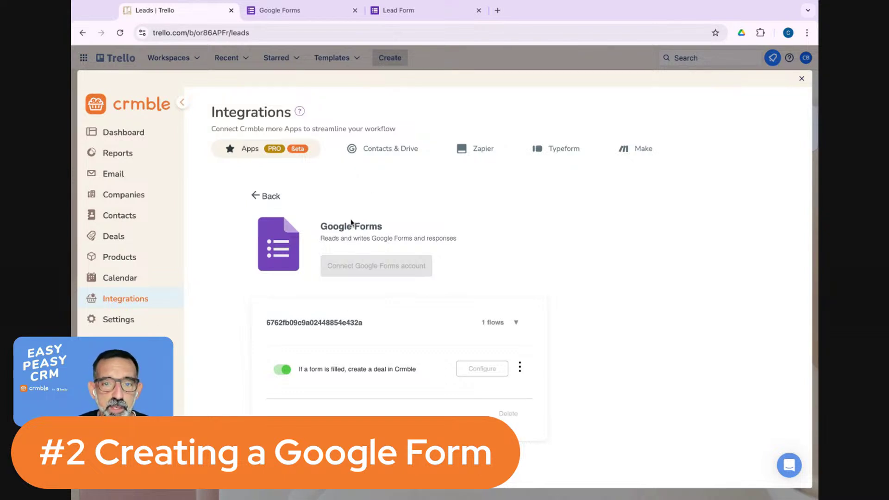
left_click(269, 200)
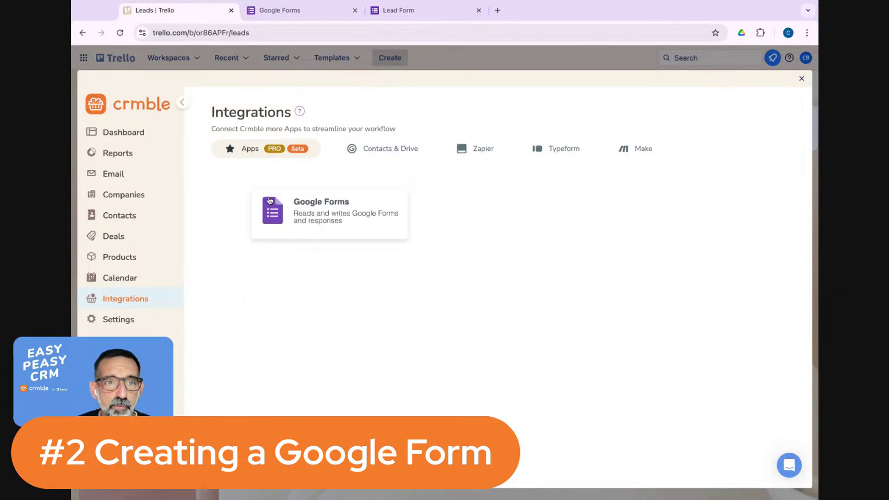
left_click(321, 14)
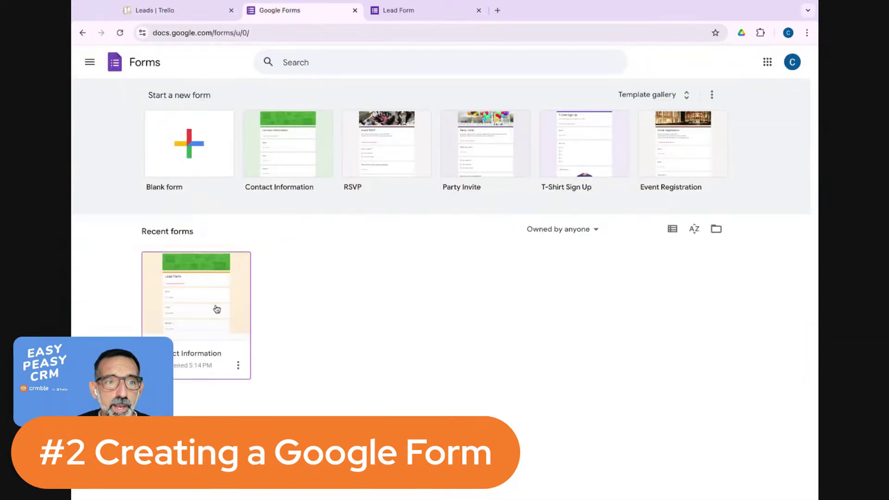
left_click(217, 310)
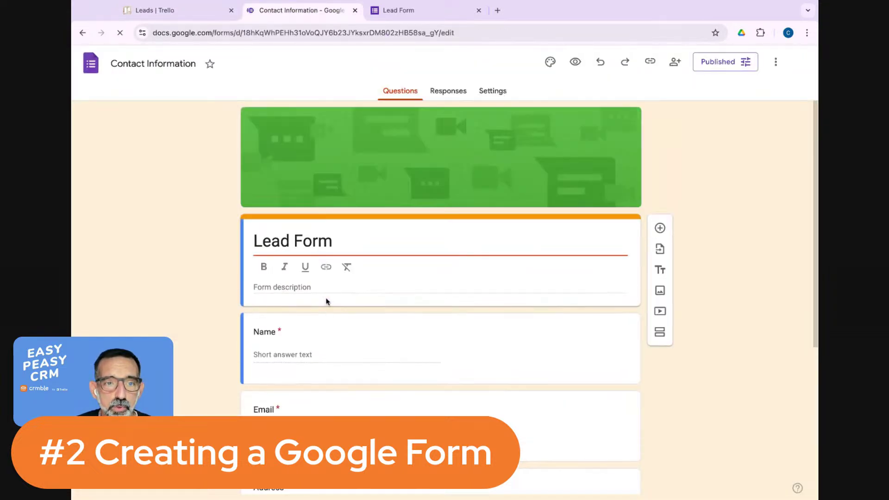
scroll(325, 302, "down", 3)
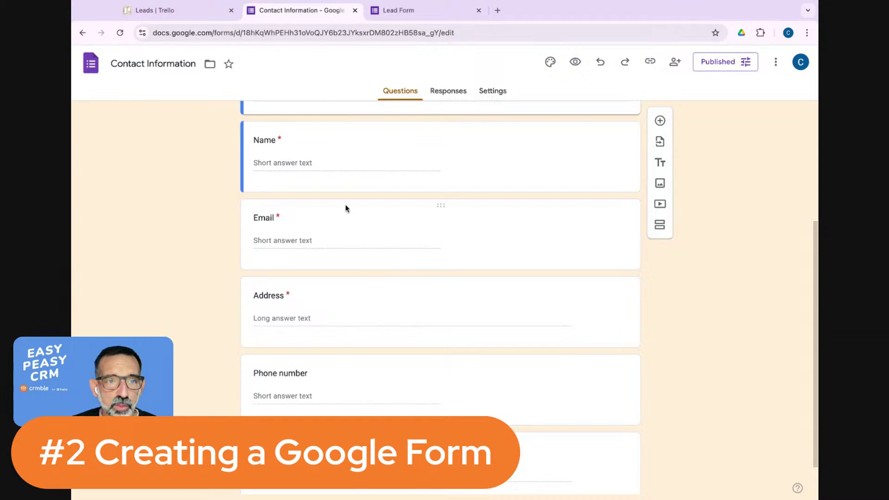
scroll(394, 234, "up", 1)
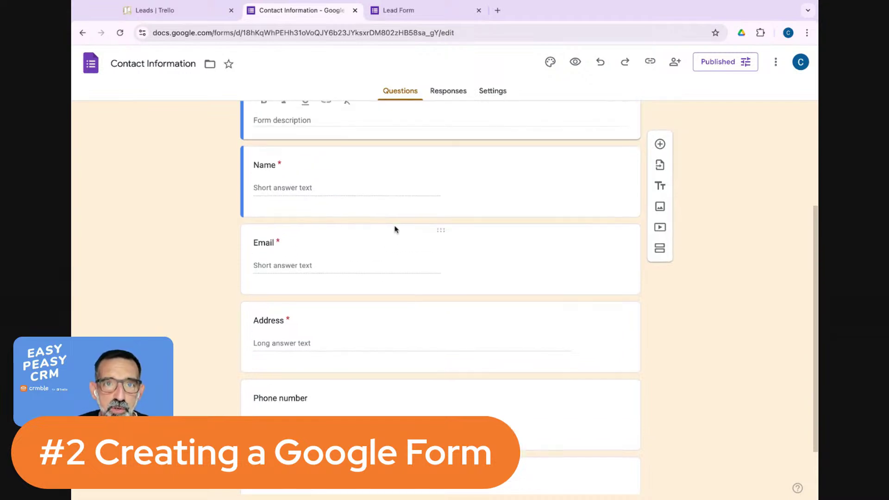
scroll(383, 212, "up", 4)
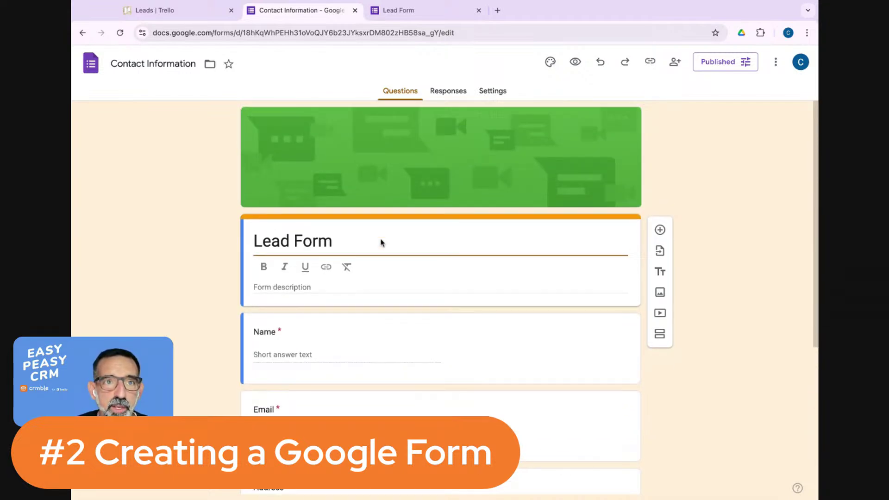
Preview the Lead Form and enter the test lead's full name and email address.
left_click(576, 63)
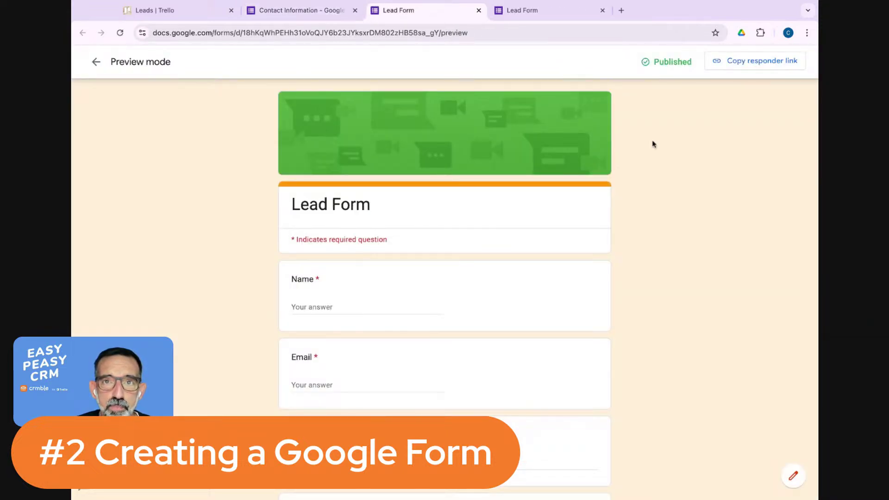
scroll(388, 249, "down", 1)
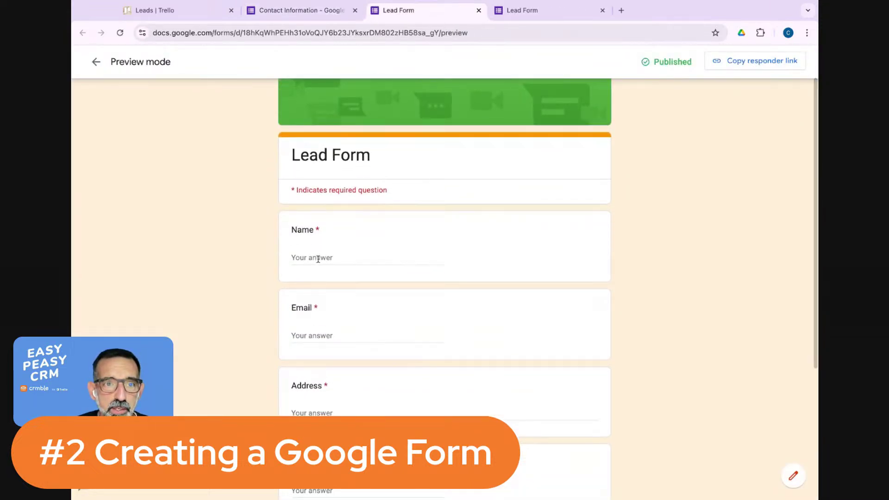
left_click(318, 258)
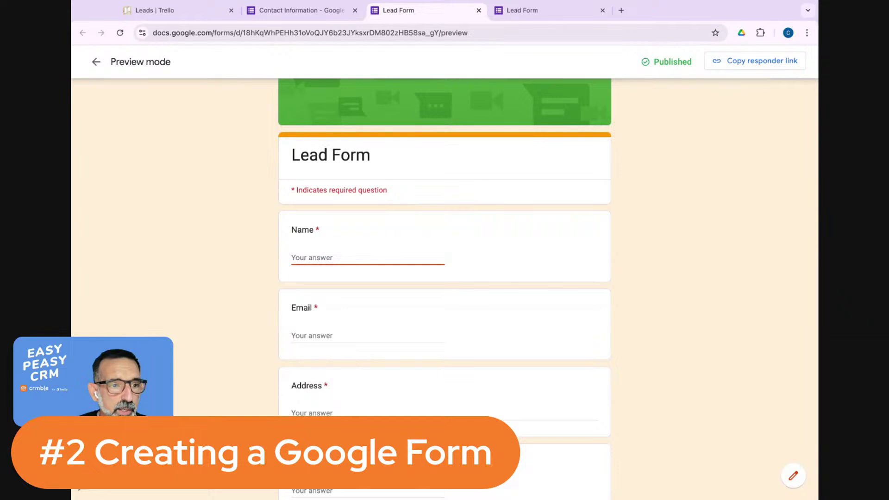
left_click(79, 487)
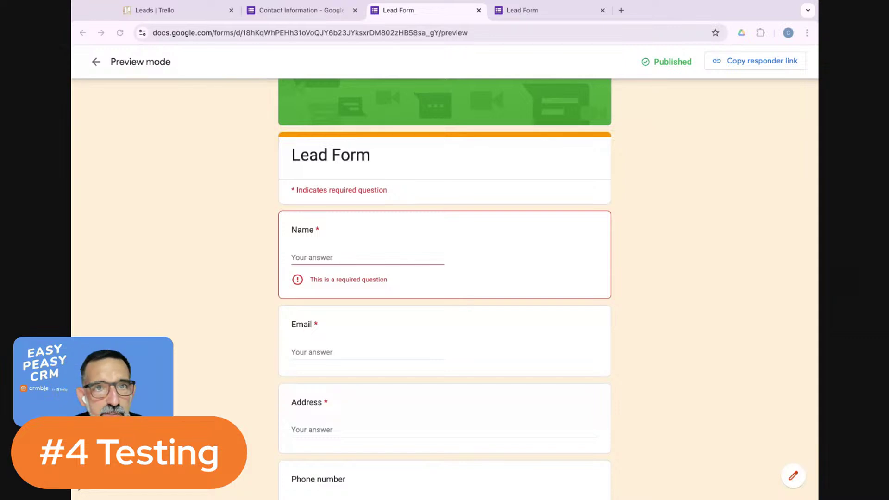
key("super+Tab")
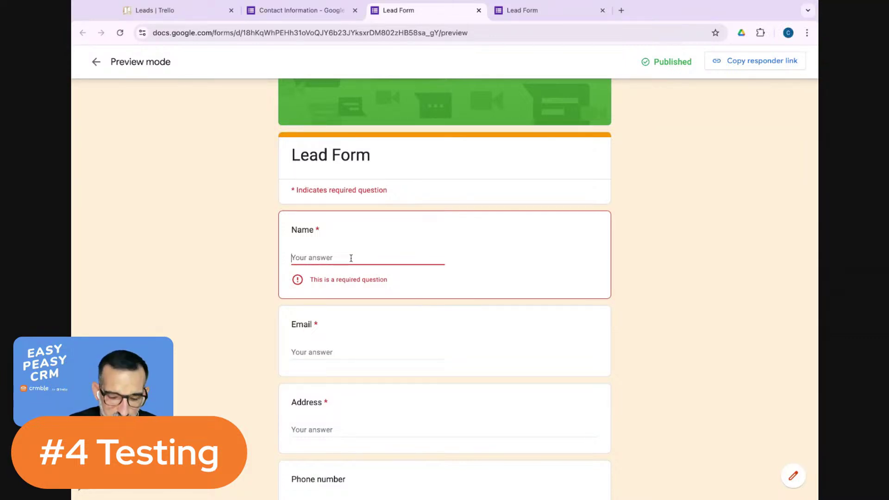
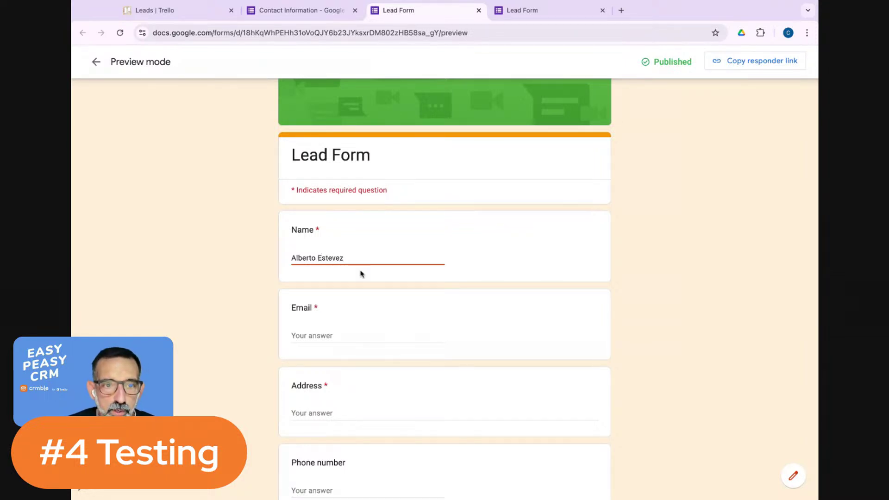
left_click(332, 341)
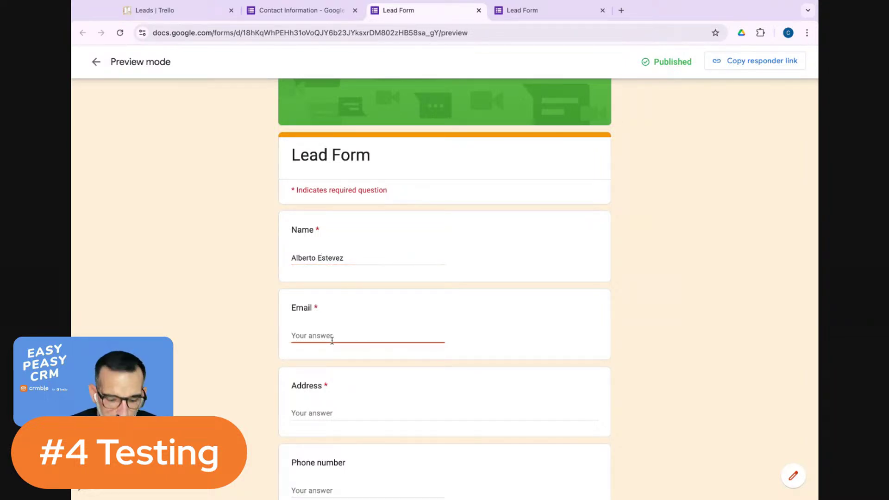
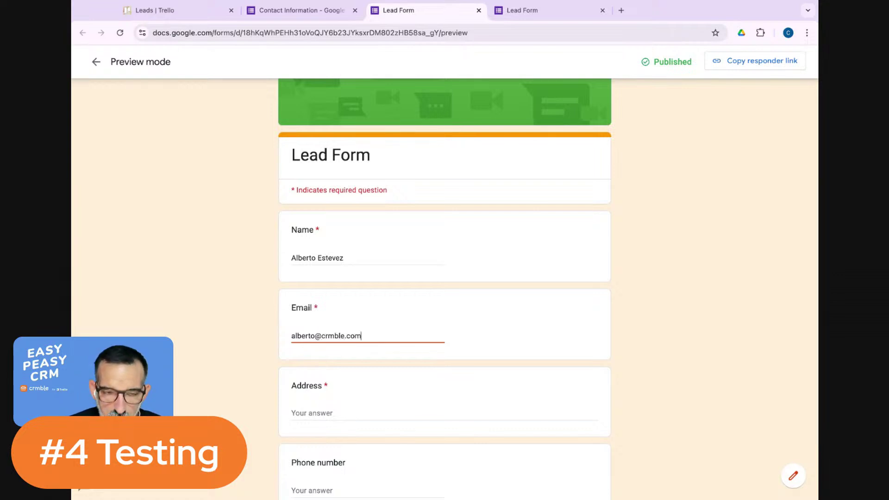
Fill in a street address, a phone number and the comment 'I'm from Crmble'.
scroll(326, 369, "down", 2)
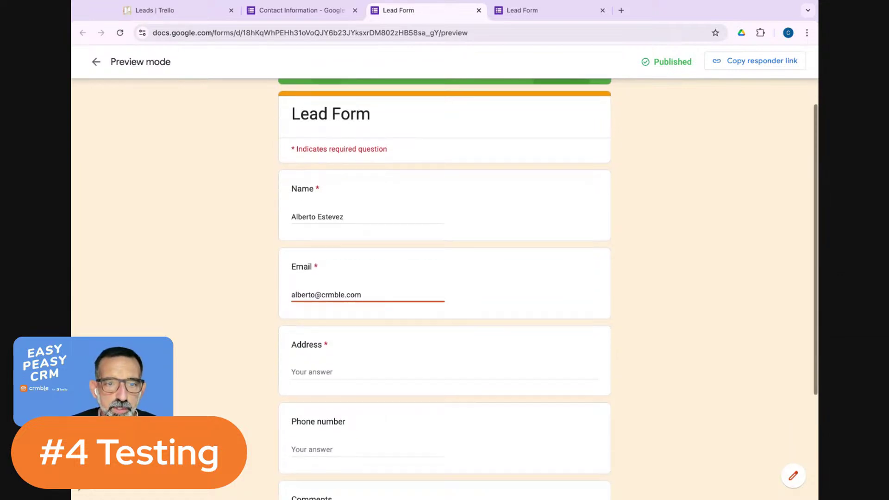
left_click(327, 370)
type("S")
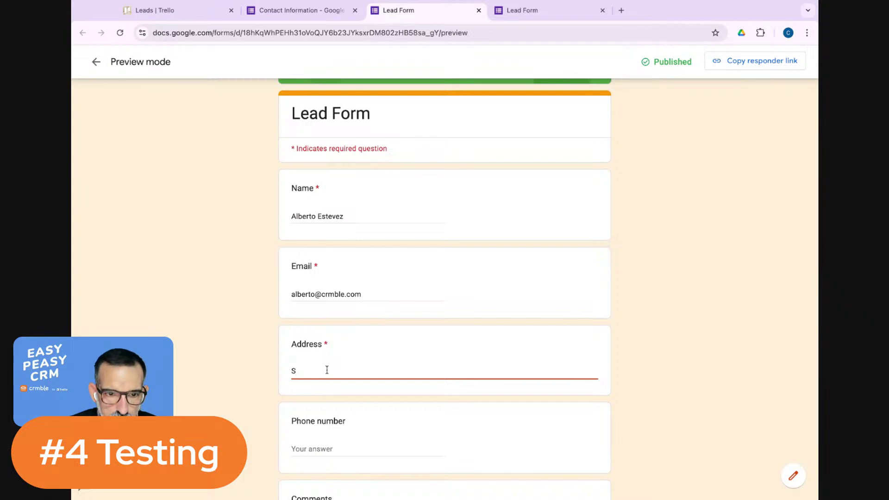
type("esame Street 1")
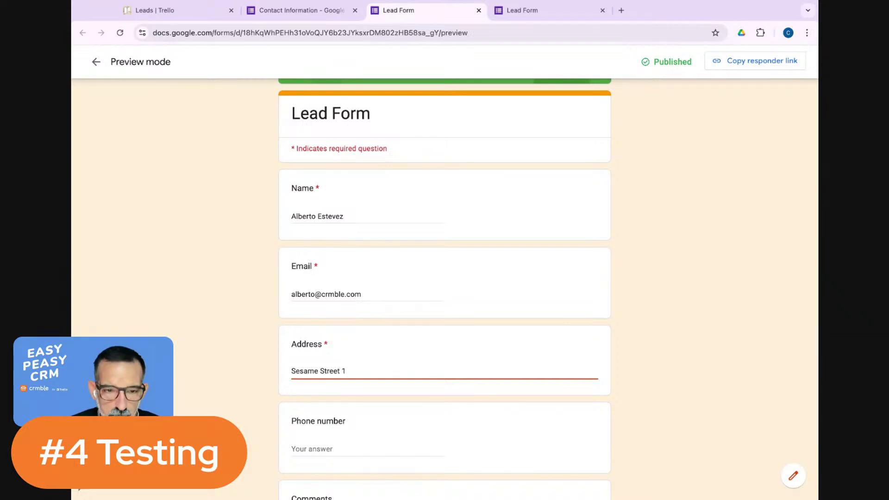
scroll(319, 358, "down", 3)
left_click(320, 358)
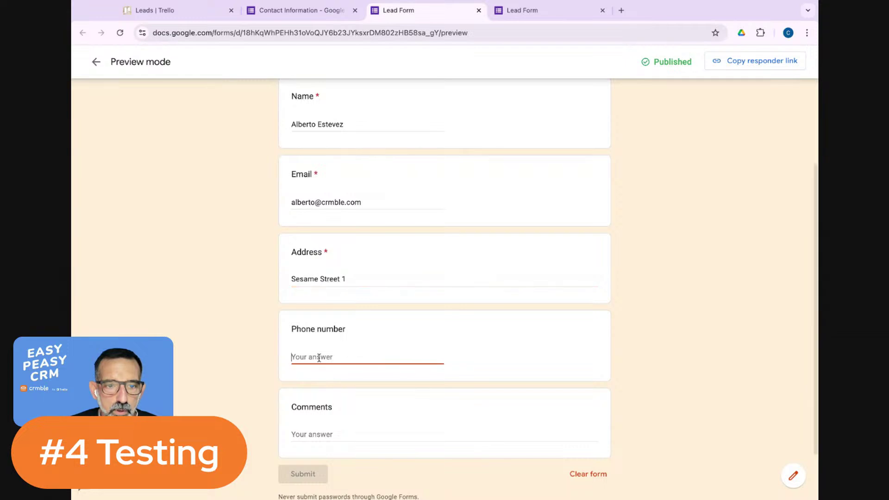
type("123456789")
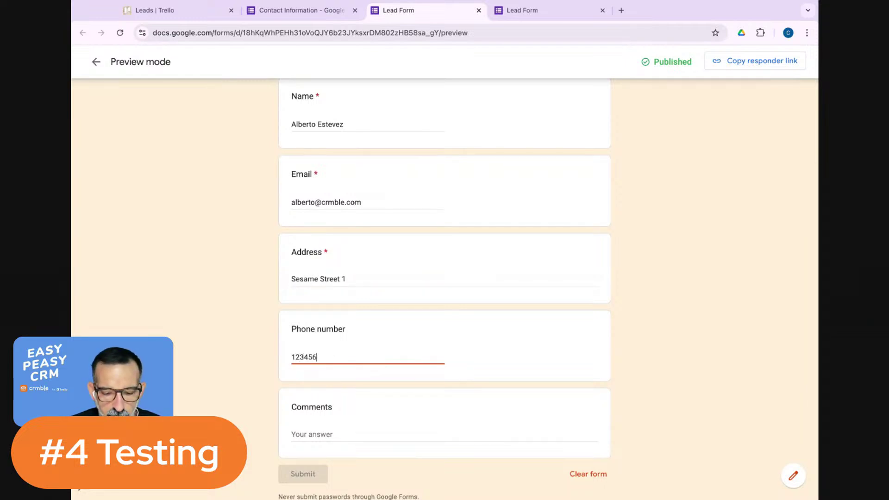
left_click(327, 436)
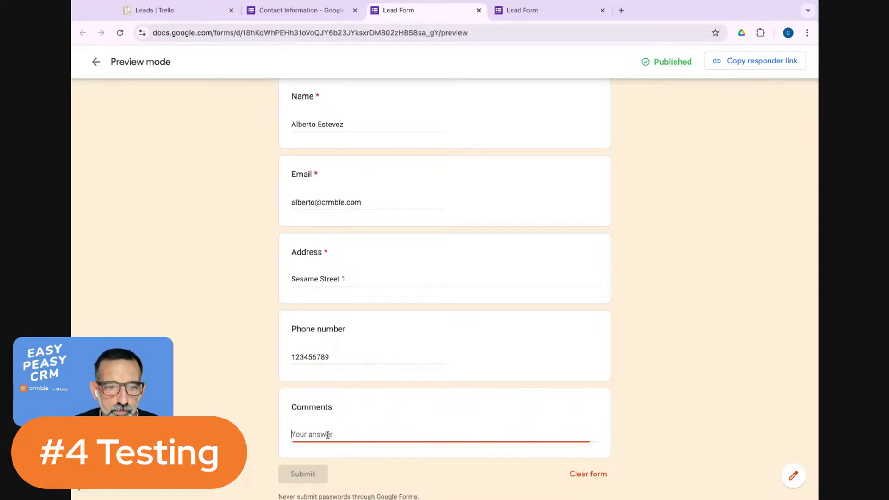
type("I'm")
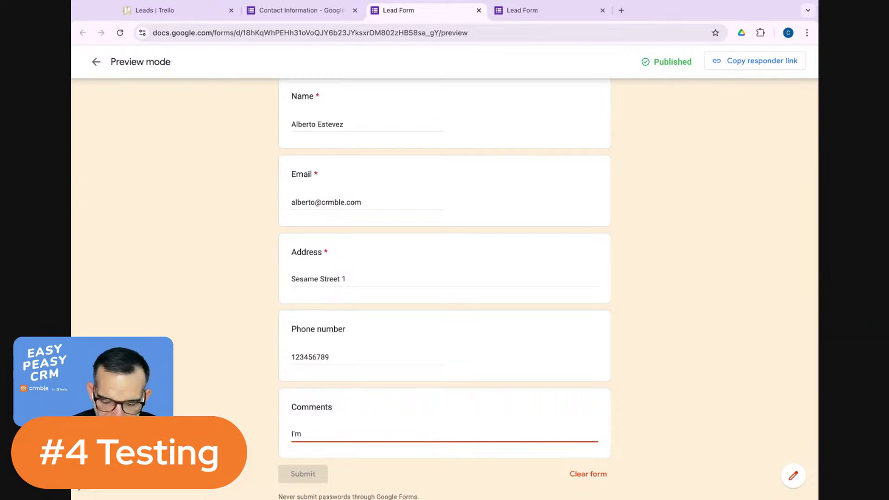
type(" fro")
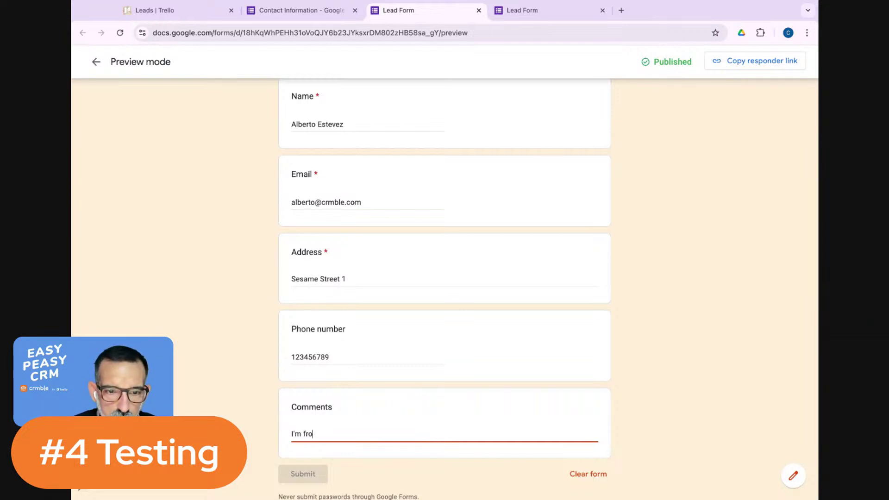
type("m Crmble")
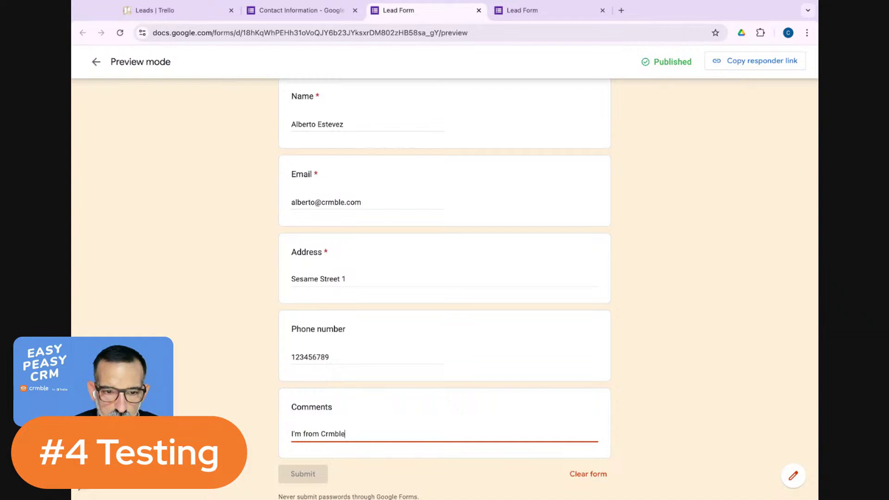
scroll(355, 419, "down", 3)
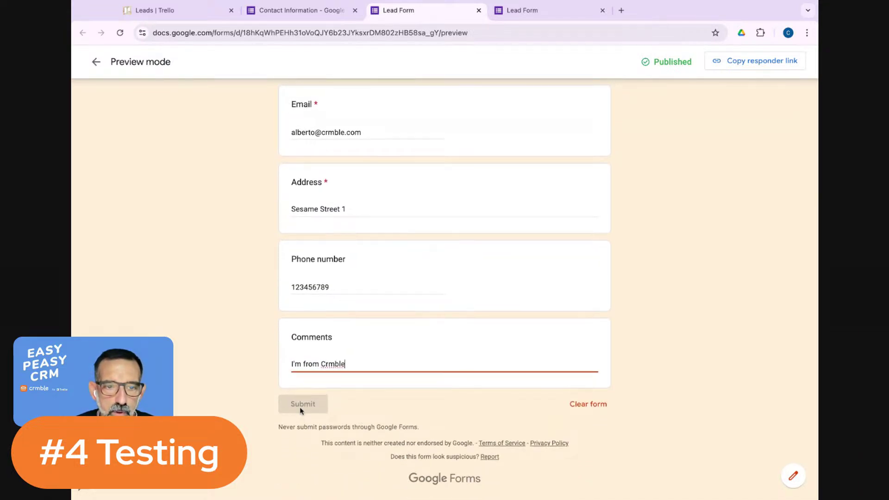
Append a postcode to the test lead's address and try to submit the response.
left_click(379, 408)
scroll(389, 407, "up", 10)
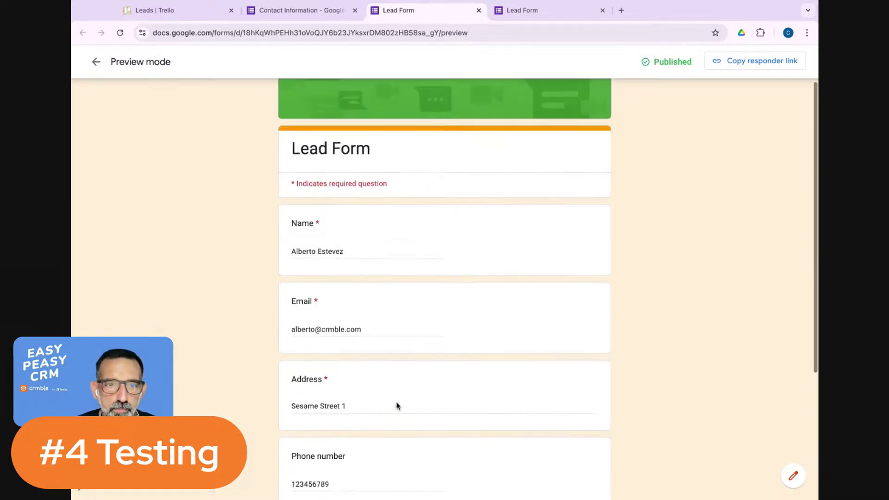
scroll(397, 406, "down", 3)
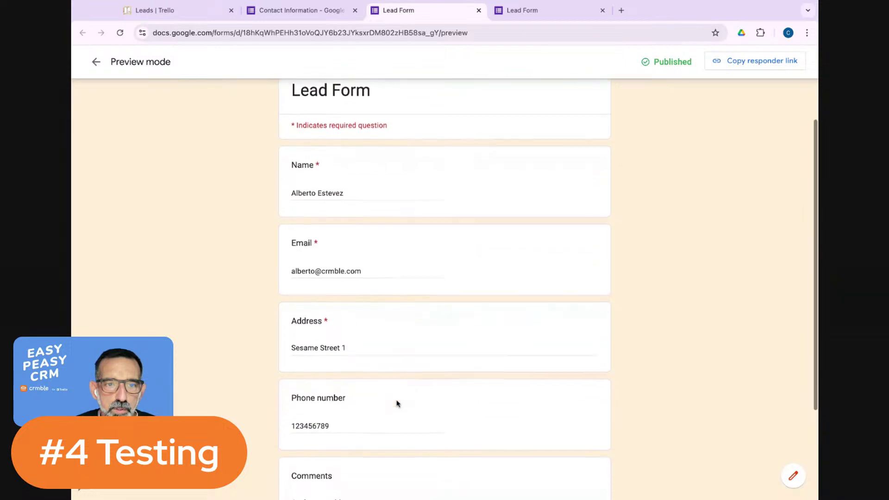
scroll(378, 302, "down", 1)
left_click(370, 306)
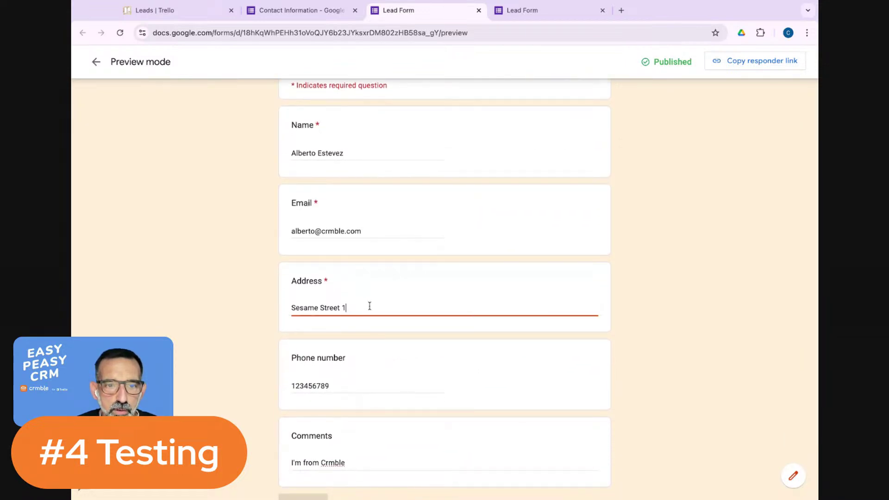
type("0923")
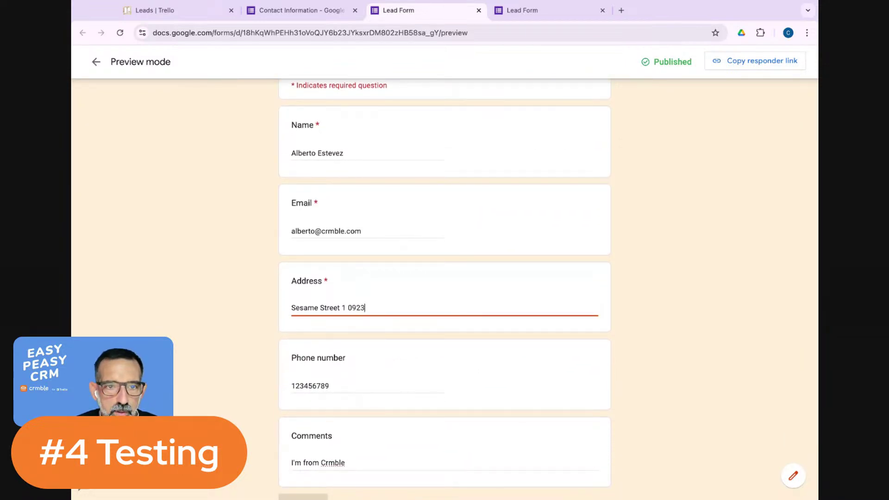
scroll(387, 318, "down", 3)
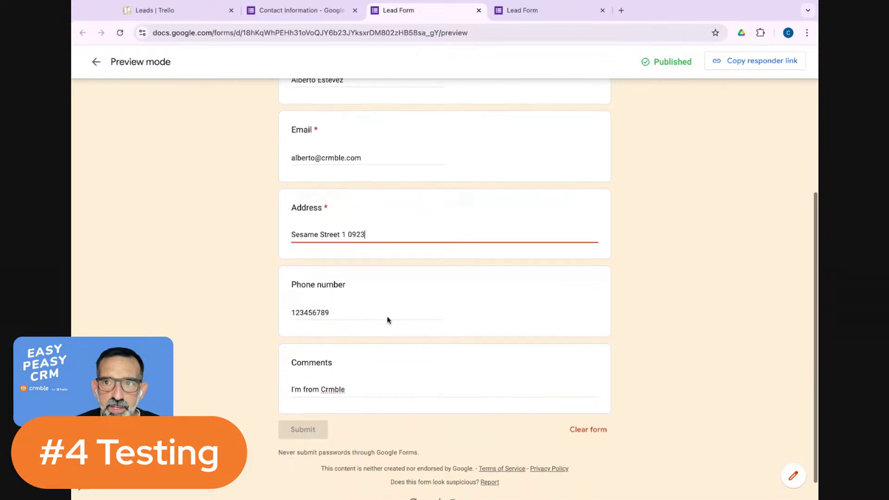
left_click(295, 406)
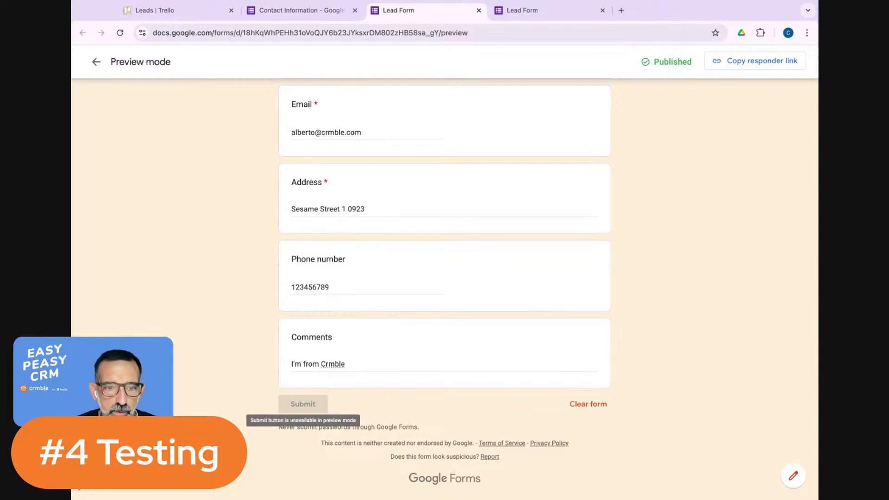
scroll(482, 311, "up", 5)
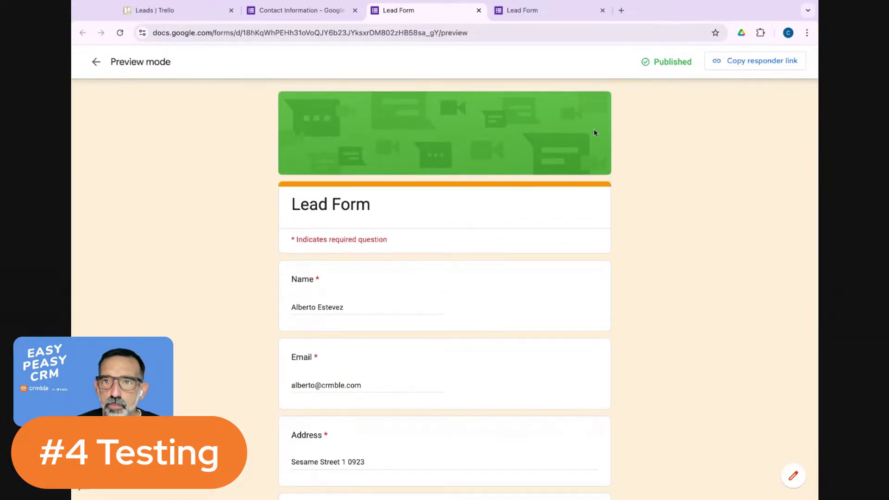
Copy the Lead Form's shareable responder link and open a new blank browser tab.
left_click(98, 63)
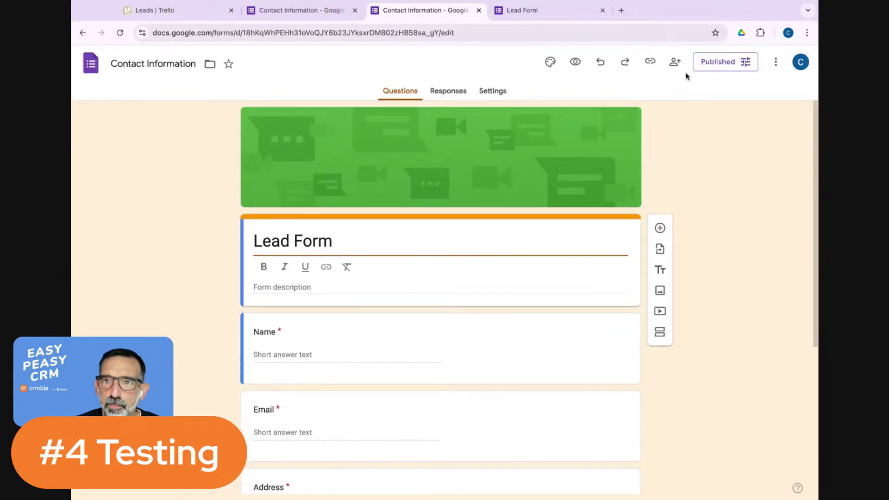
left_click(725, 68)
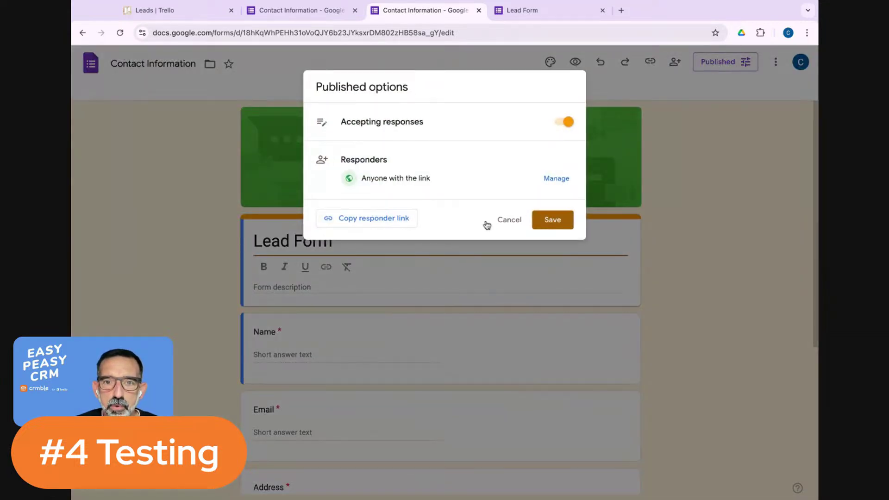
left_click(384, 227)
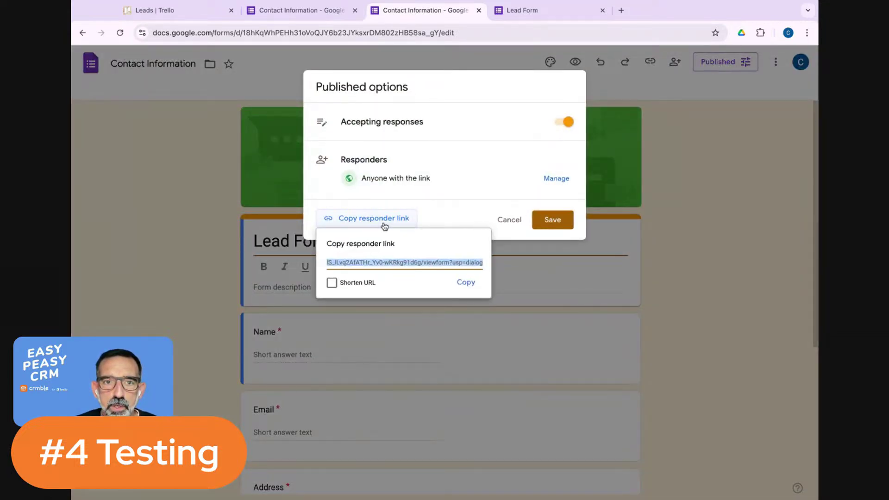
left_click(473, 282)
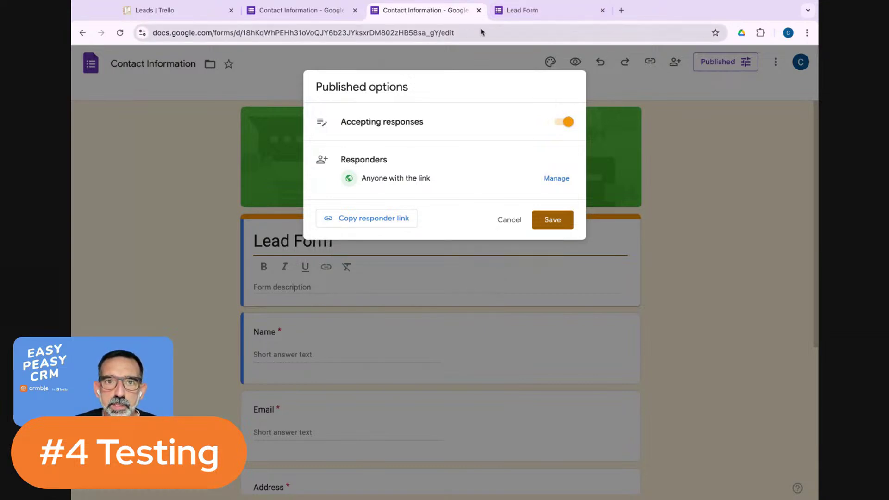
left_click(621, 10)
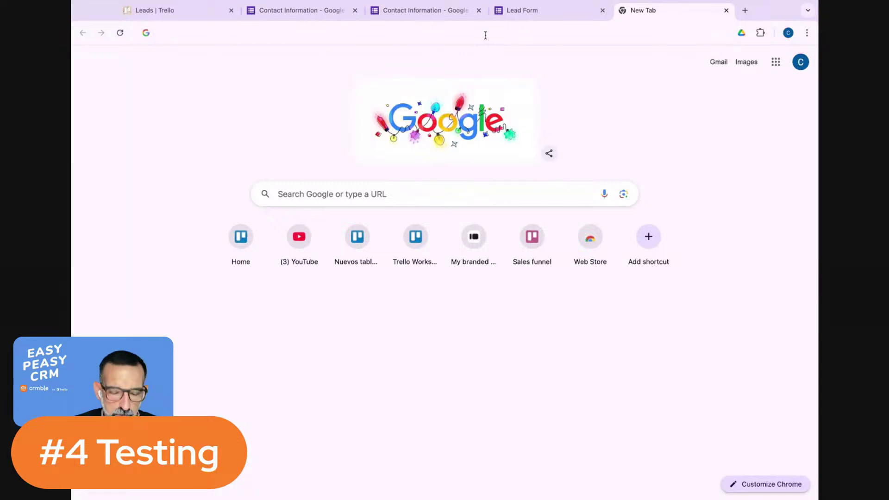
Load the live Lead Form from the copied link and enter the test lead's full name under Name.
key("ctrl+v")
key("Return")
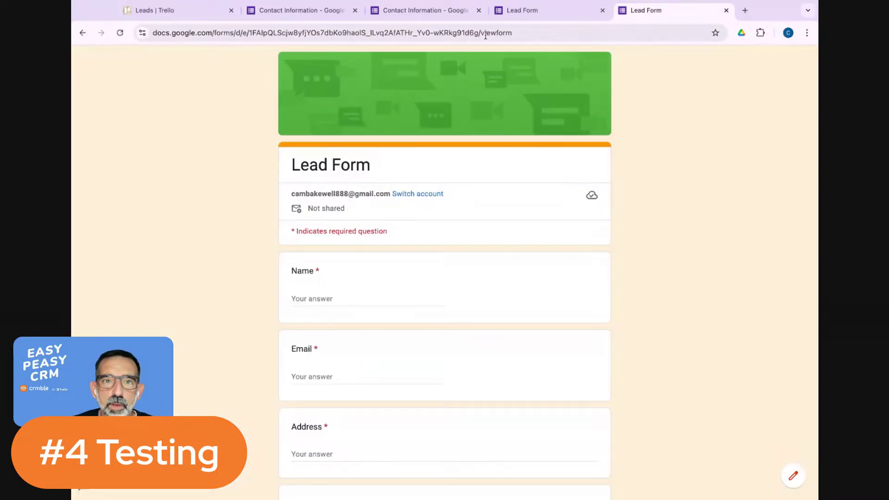
scroll(484, 206, "down", 1)
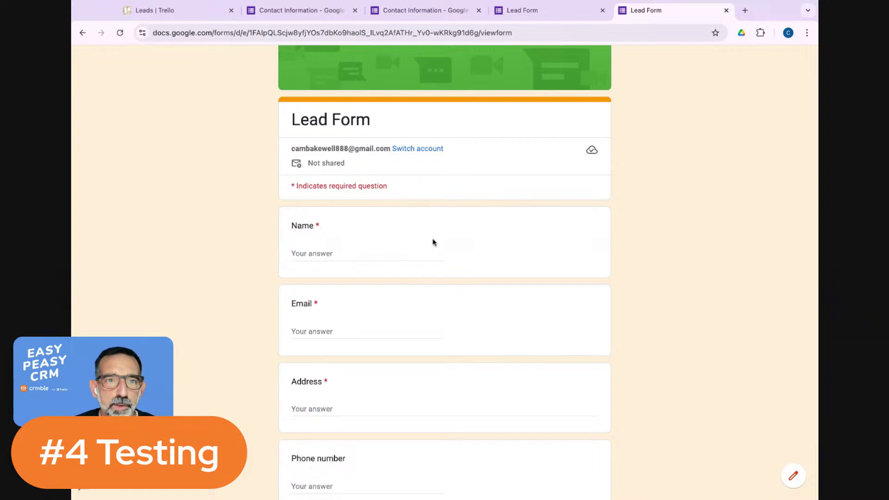
scroll(433, 242, "down", 3)
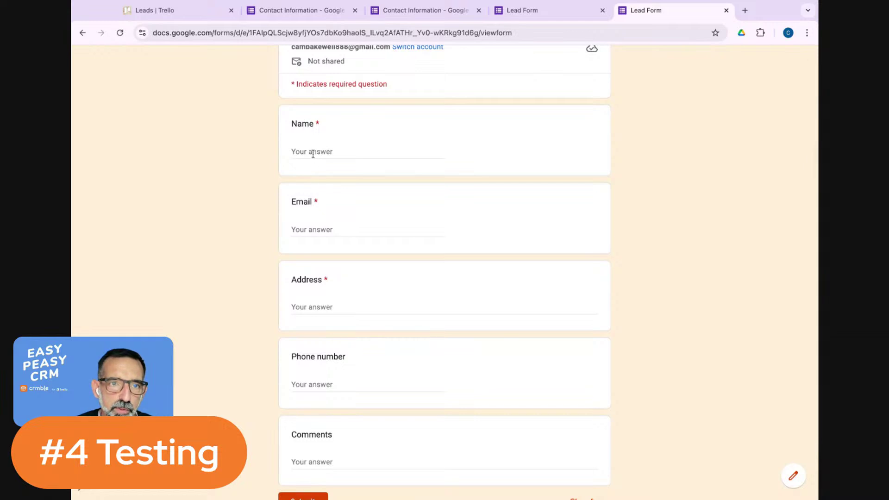
left_click(313, 152)
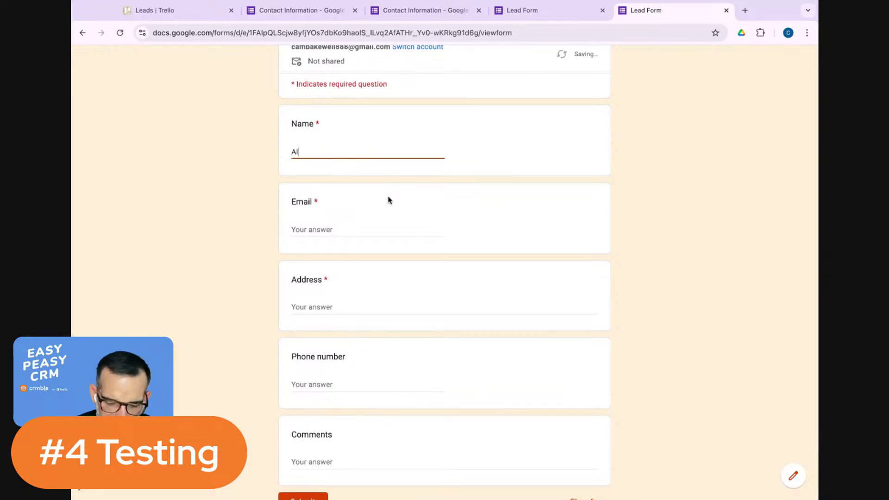
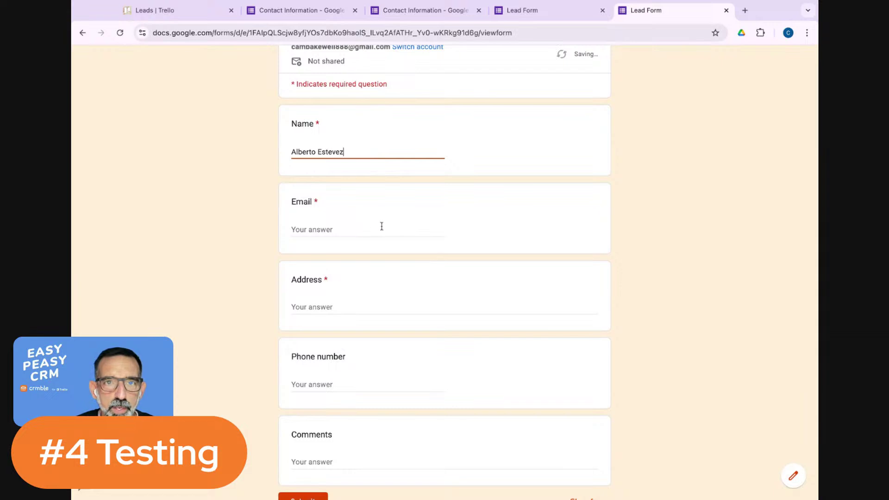
Check the editor's publishing options without changes, enlarge the page, and return to the live form.
scroll(381, 227, "up", 2)
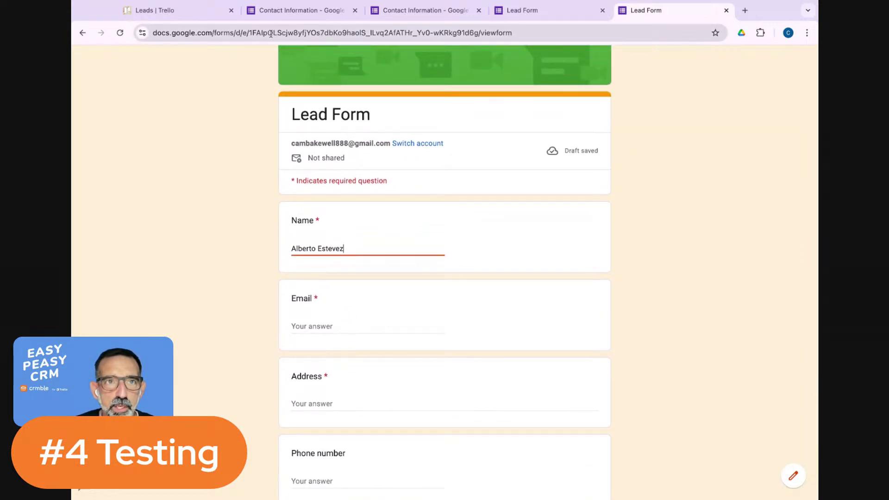
left_click(323, 13)
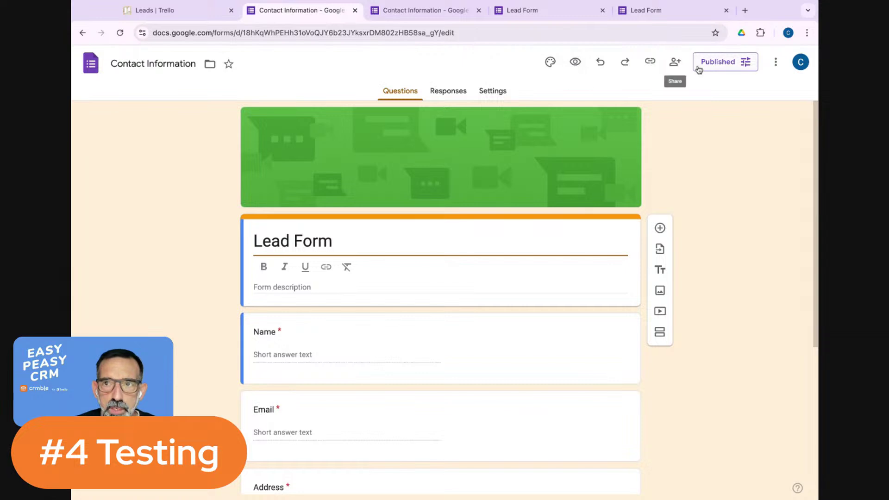
left_click(729, 68)
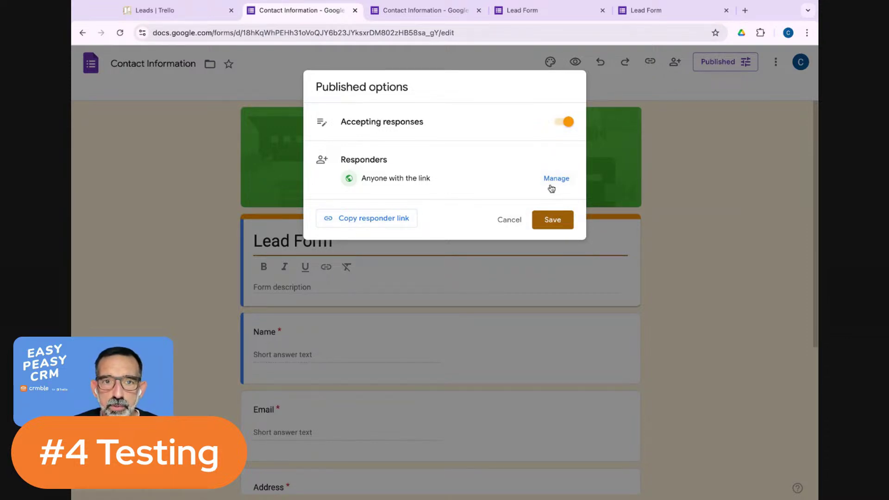
left_click(485, 55)
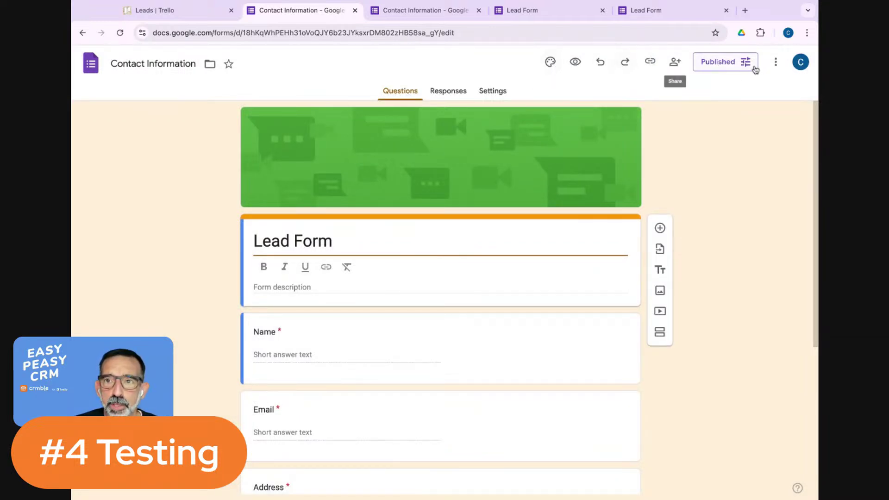
key("super+plus")
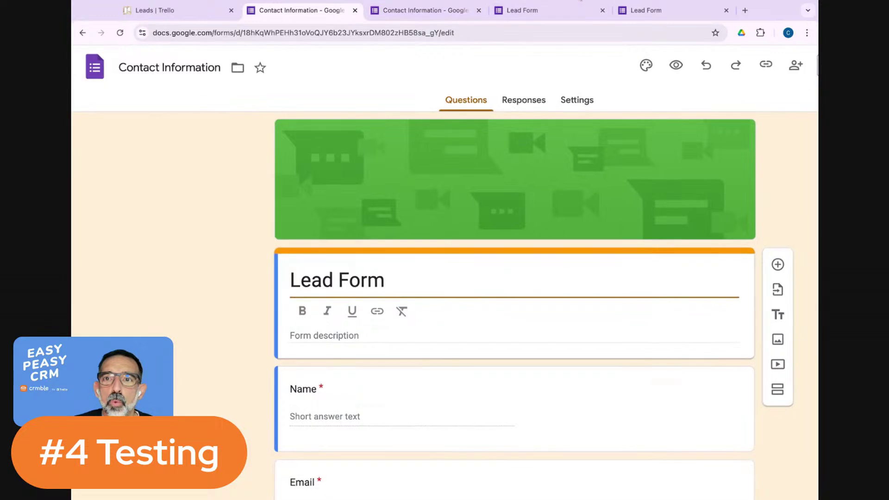
left_click(644, 10)
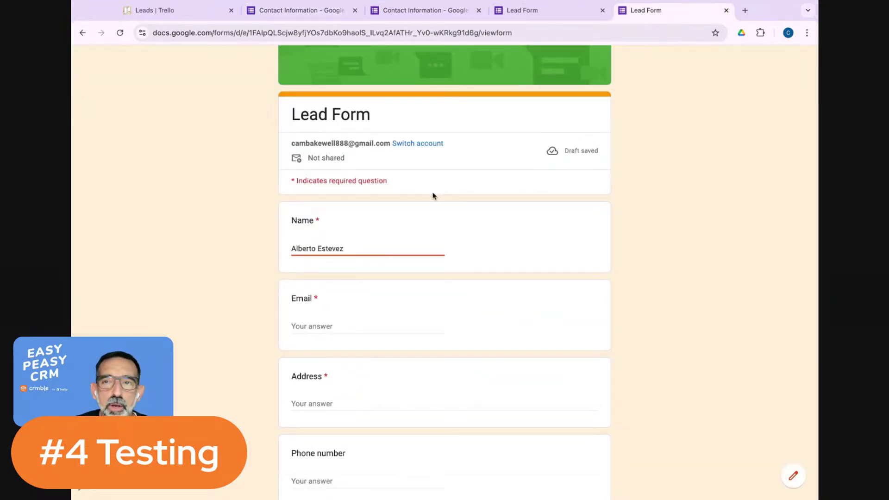
Enter the test lead's email and street address, correcting a typo in the street name.
left_click(350, 325)
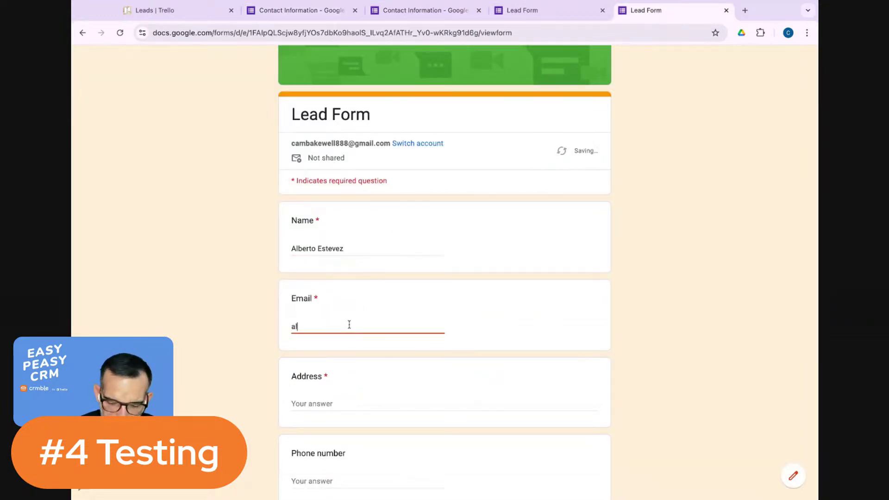
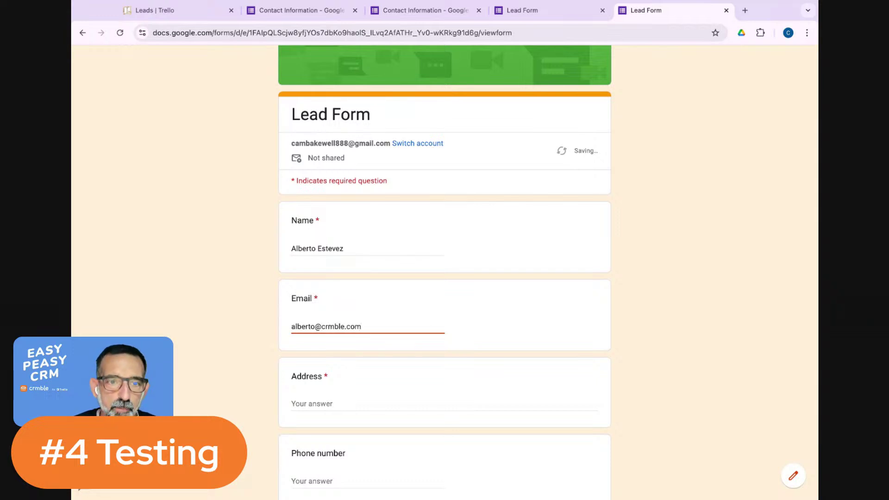
scroll(363, 236, "down", 3)
left_click(328, 279)
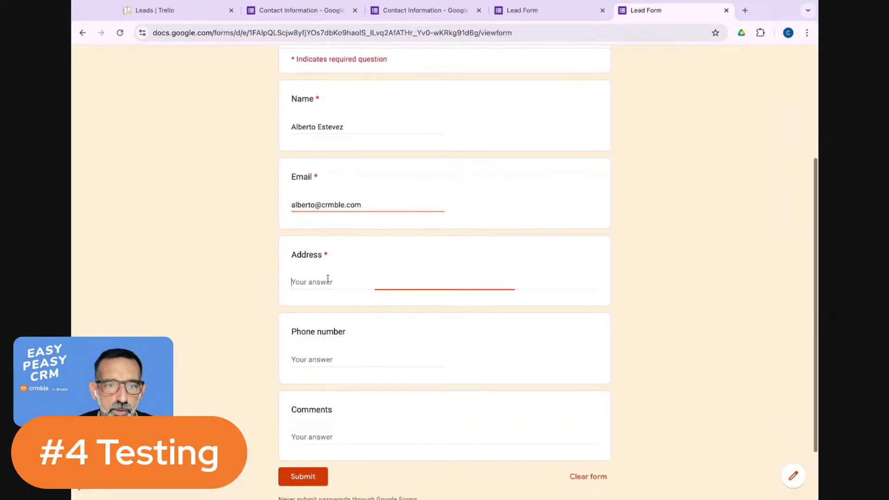
type("Sesame")
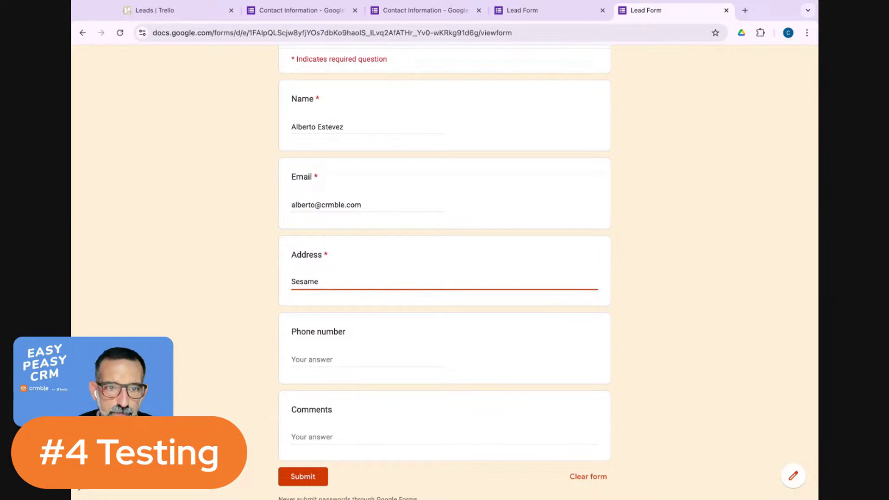
type(" Stret 1")
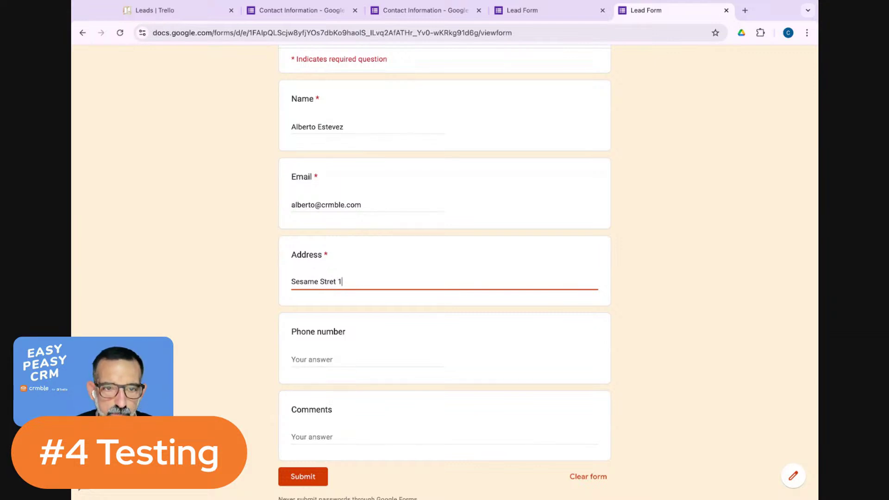
key("BackSpace")
key("BackSpace")
key("BackSpace")
type("et 1")
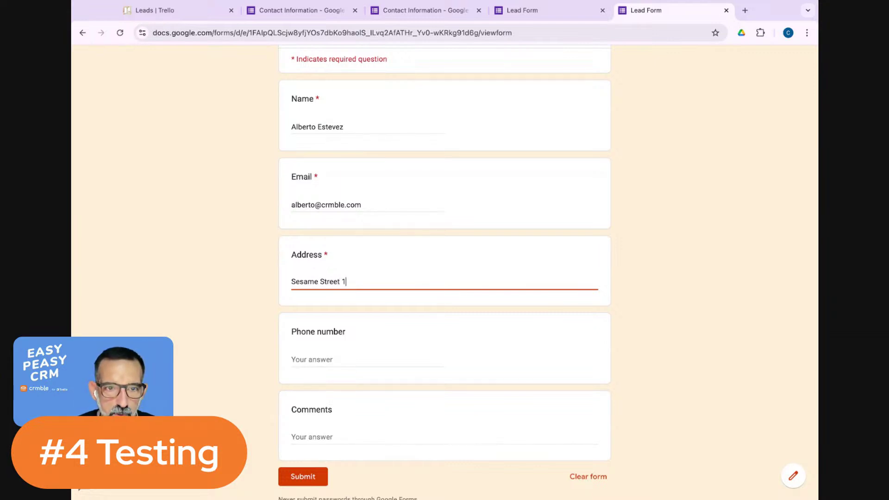
Enter a phone number and the comment 'I'm from Crmble', submit the form, and return to Trello.
left_click(328, 359)
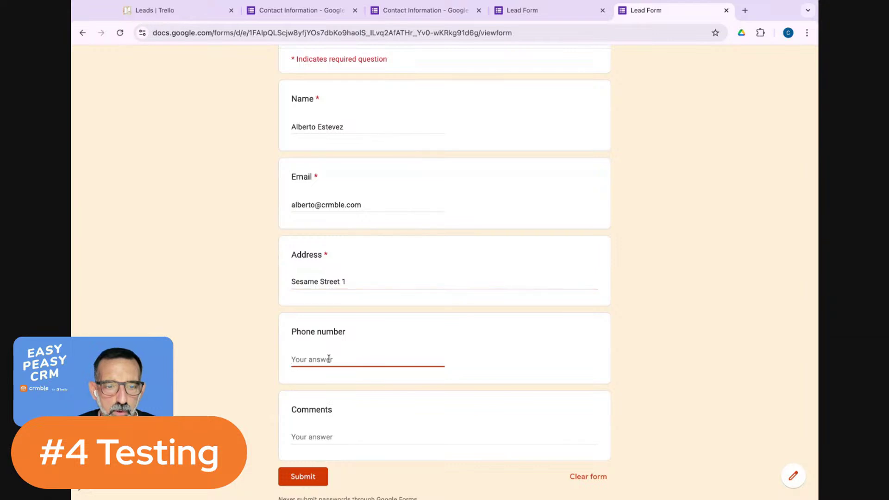
type("12345466")
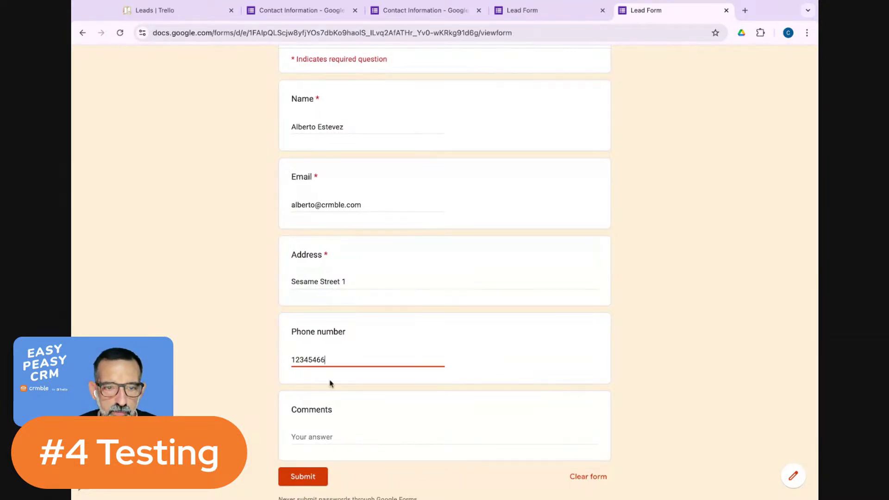
left_click(332, 439)
type("I'm")
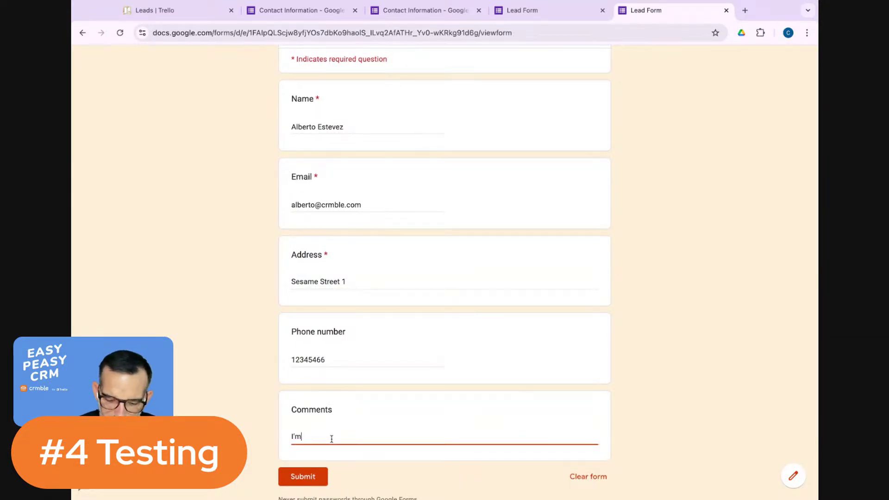
type(" from Crmble")
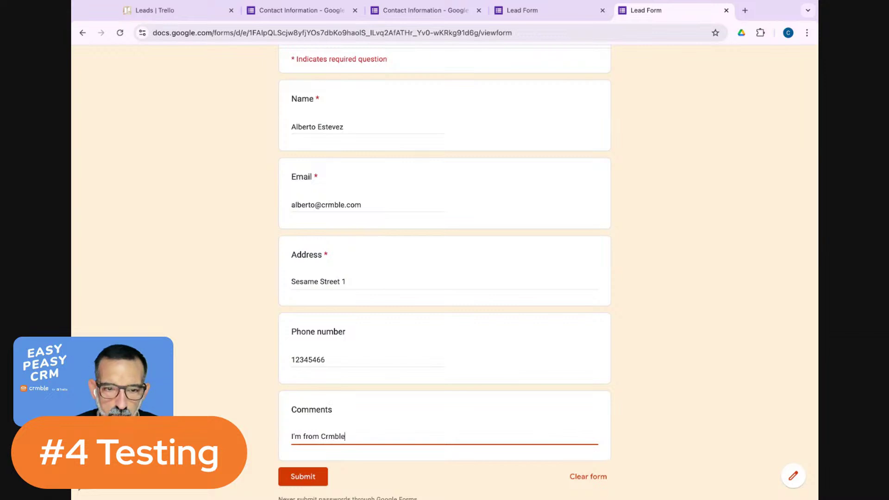
scroll(310, 470, "down", 2)
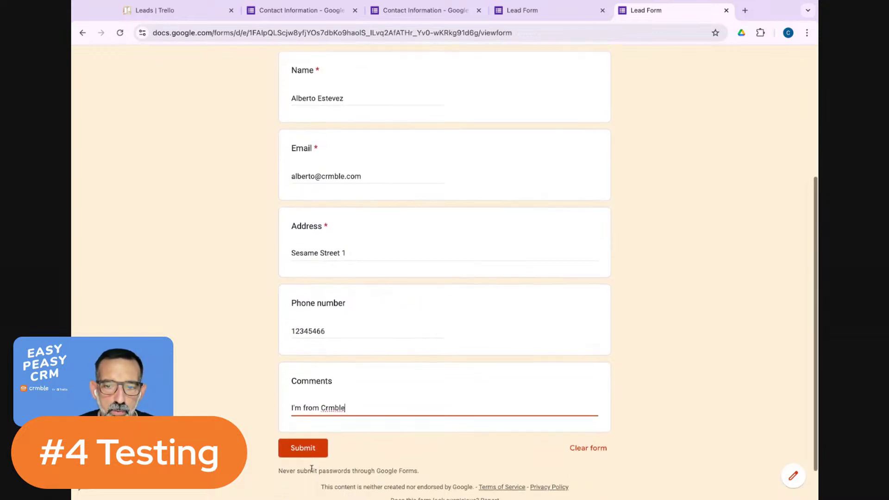
left_click(302, 437)
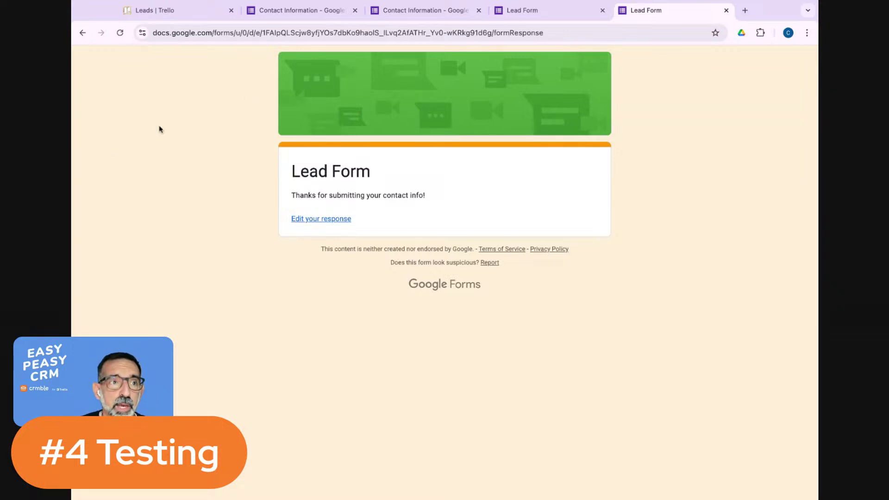
left_click(200, 16)
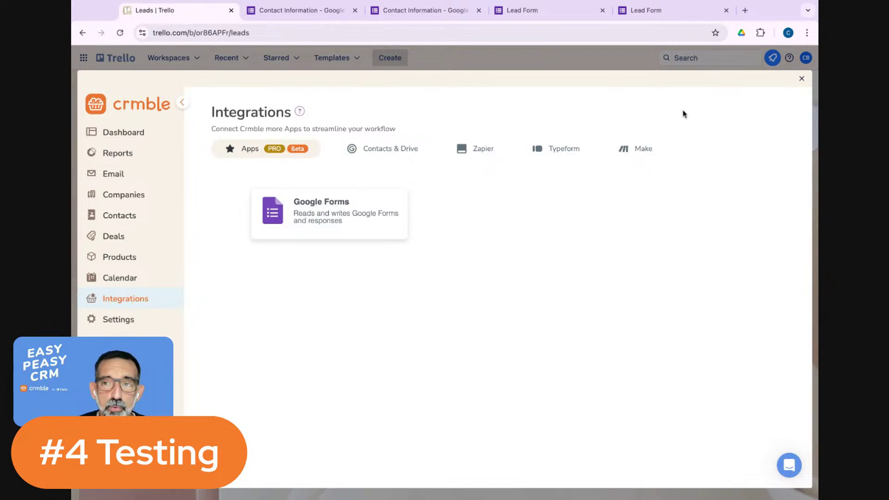
Close the Crmble Integrations panel and reload the Leads board, which still has no cards.
left_click(802, 80)
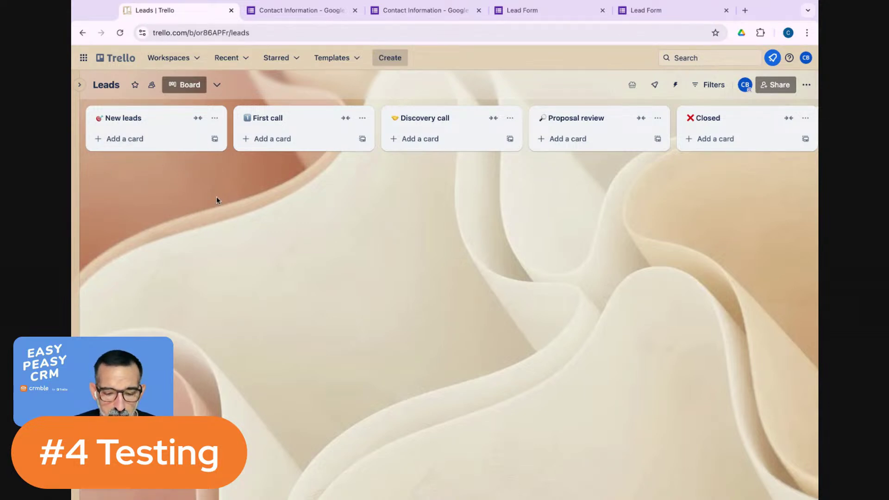
key("super+r")
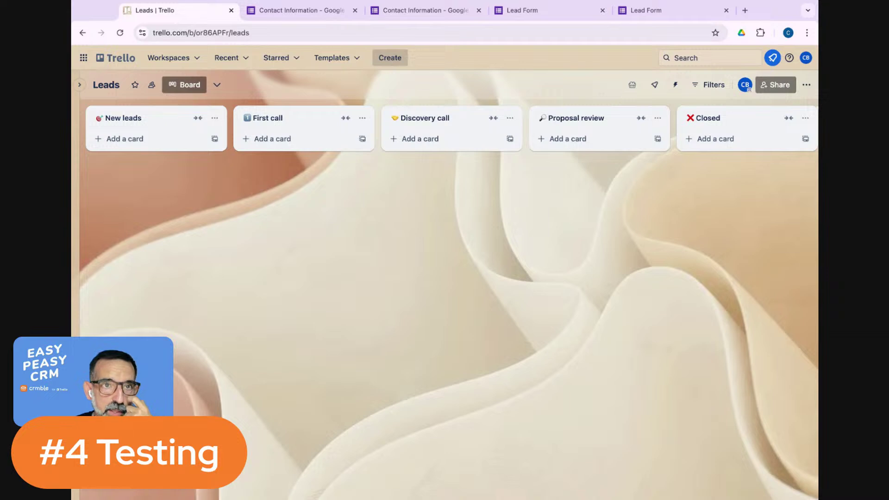
Switch to the form editor tab and close its publishing options.
left_click(296, 10)
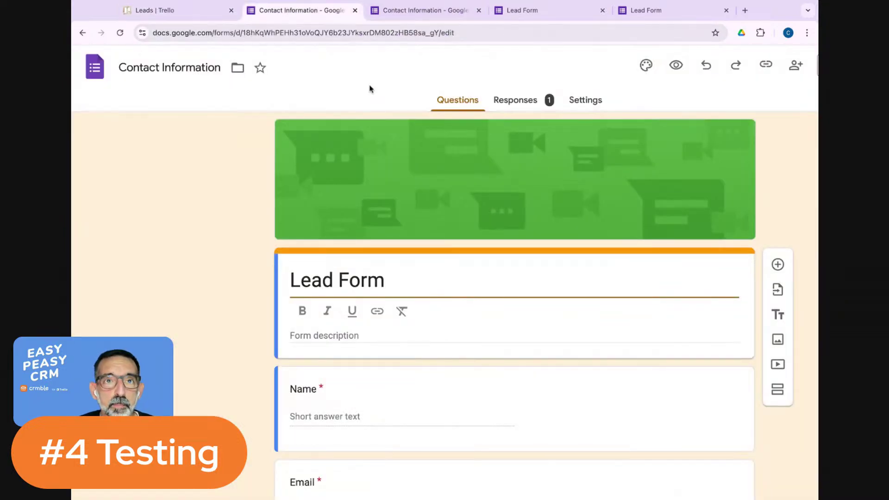
left_click(433, 11)
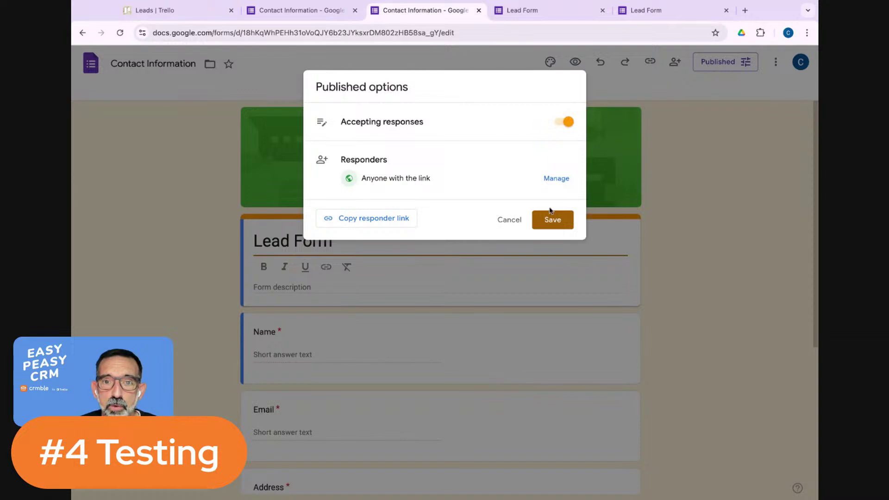
left_click(509, 220)
Bring up and select the form's HTML embed code, then dismiss it and view the 1-response summary.
left_click(775, 63)
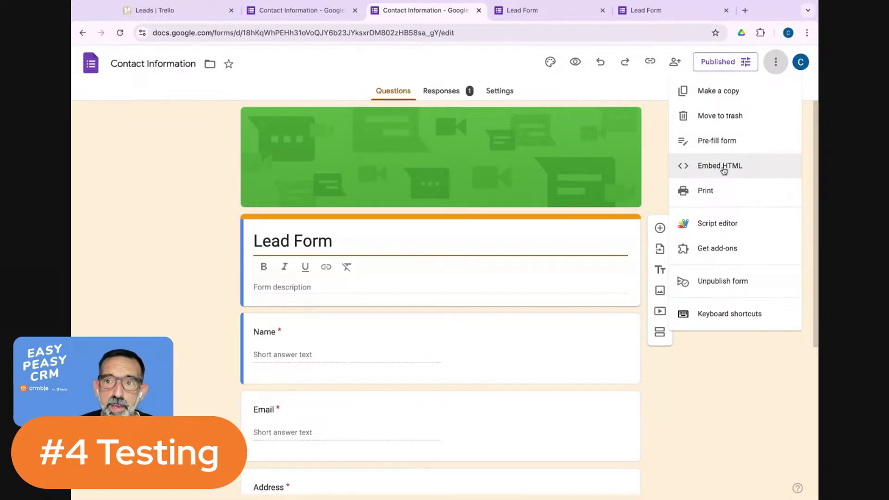
left_click(721, 171)
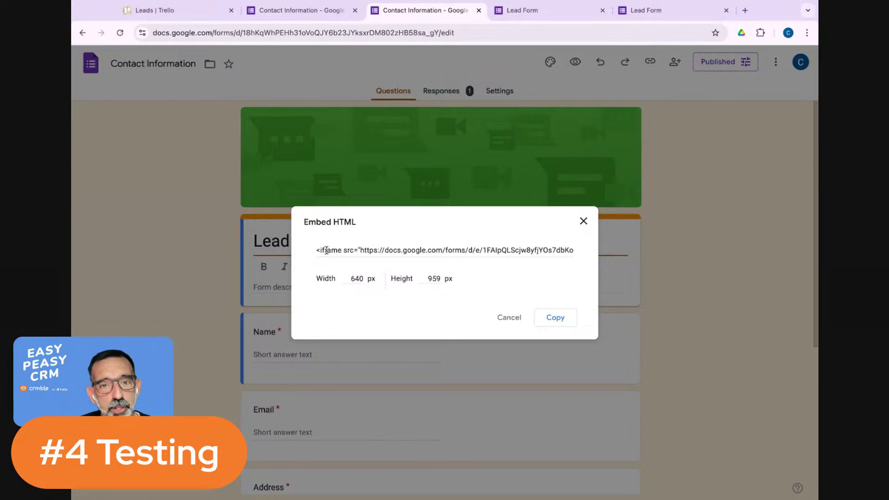
left_click(317, 250)
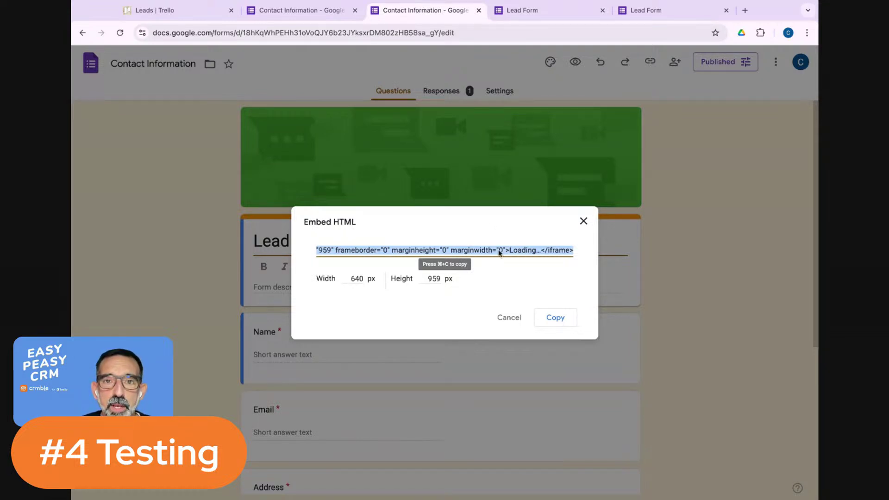
left_click(458, 93)
left_click(450, 94)
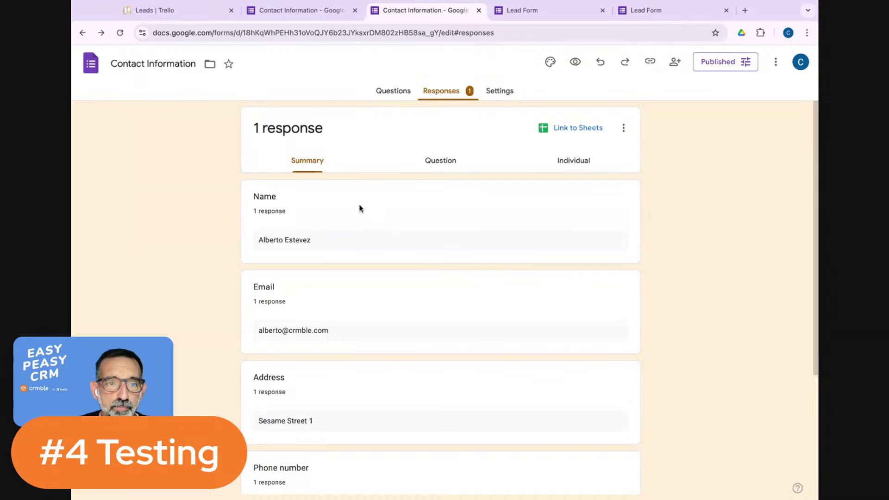
Review the form's Settings and Questions pages, then switch back to the Trello Leads board.
scroll(363, 210, "down", 3)
scroll(359, 212, "down", 1)
scroll(360, 212, "up", 3)
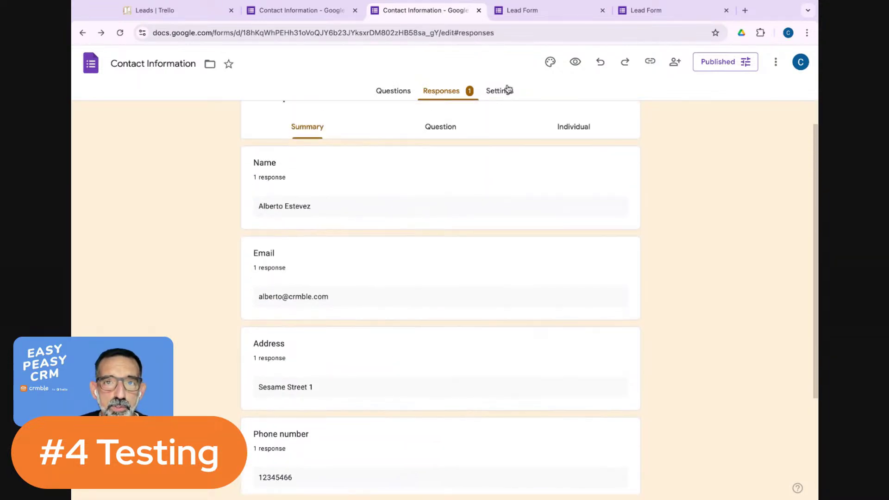
left_click(503, 90)
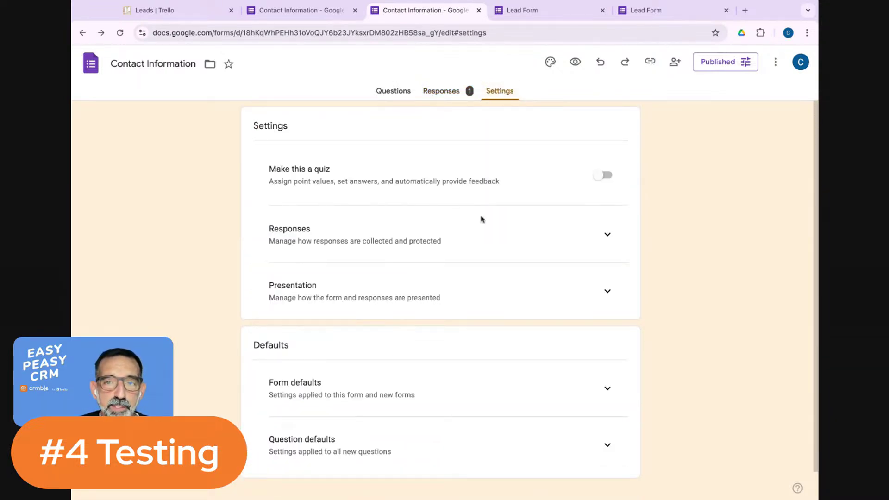
scroll(452, 267, "down", 1)
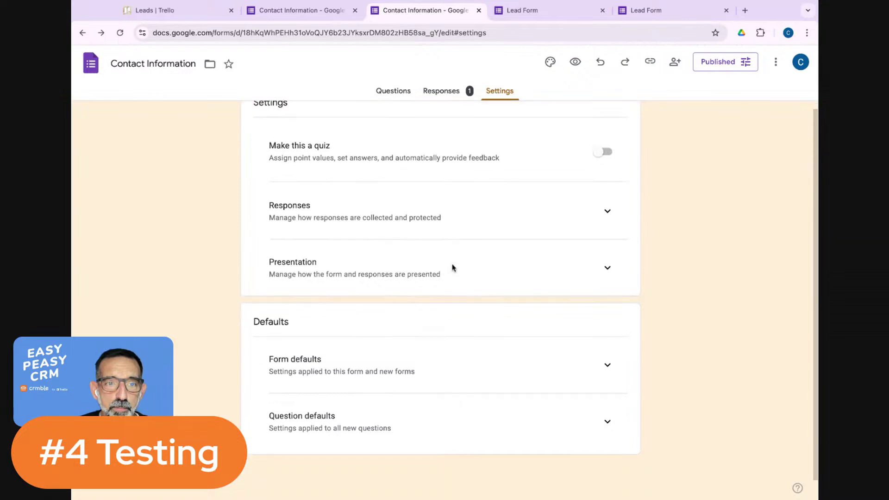
scroll(444, 265, "up", 1)
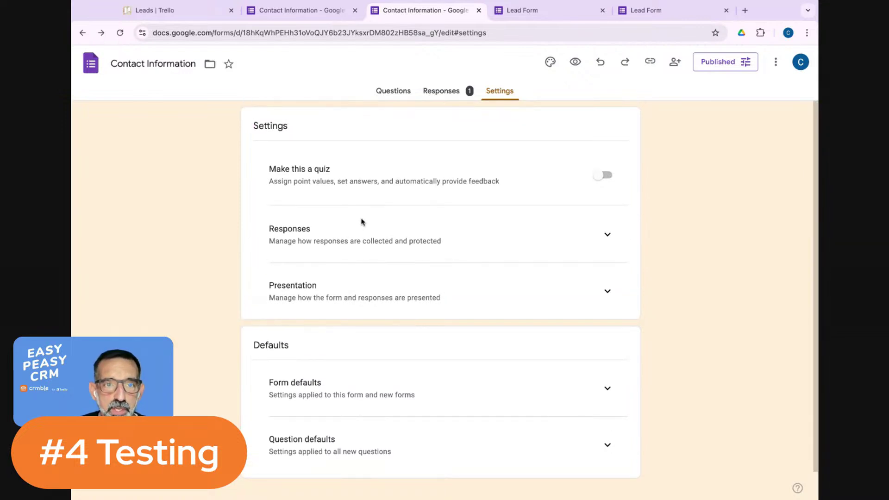
left_click(395, 96)
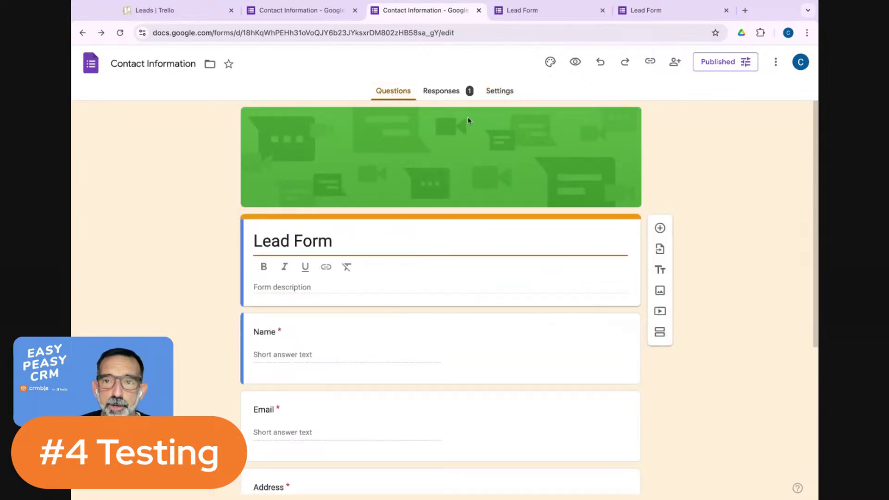
scroll(667, 168, "down", 2)
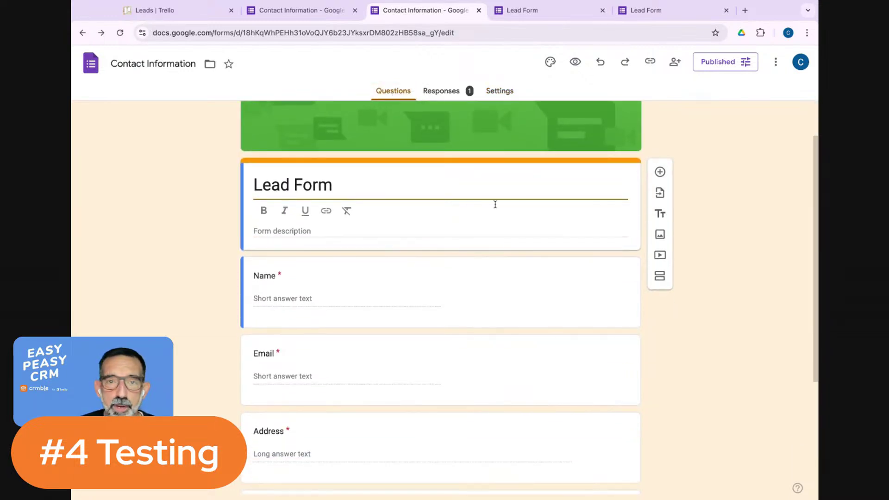
scroll(462, 217, "down", 2)
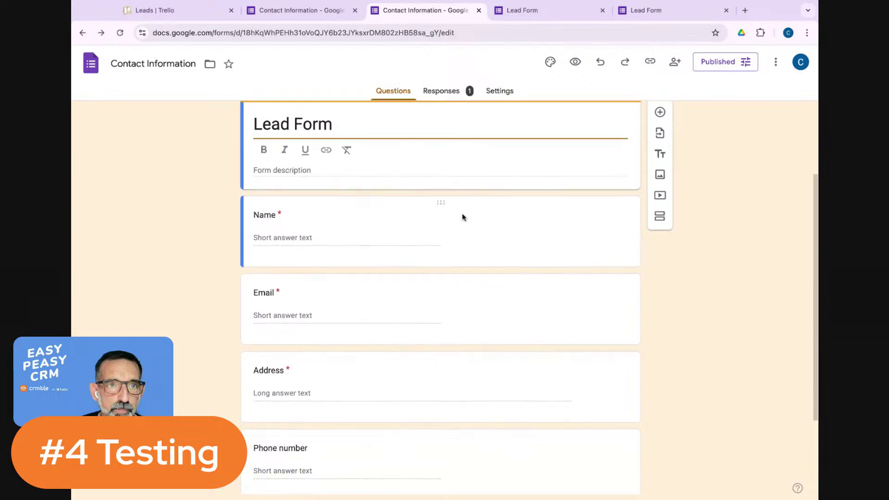
left_click(184, 15)
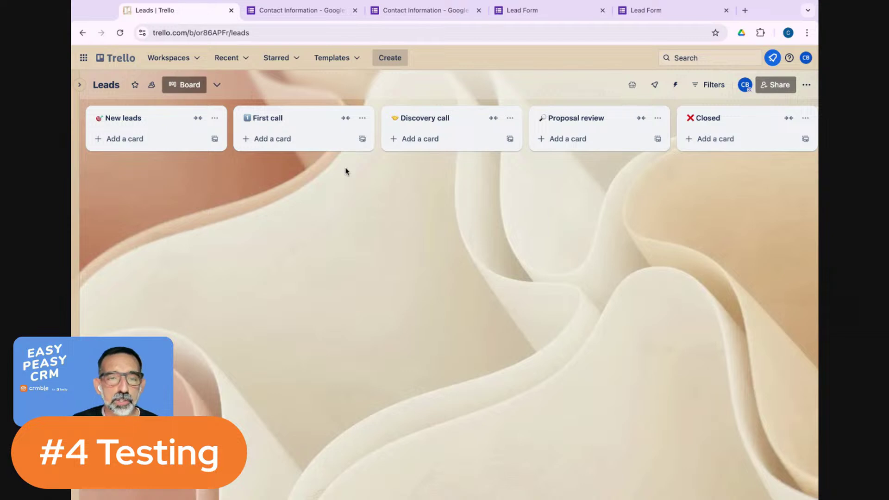
In Crmble, browse Settings > Contact Fields and Contacts, then show Deals listing the one new deal.
left_click(632, 85)
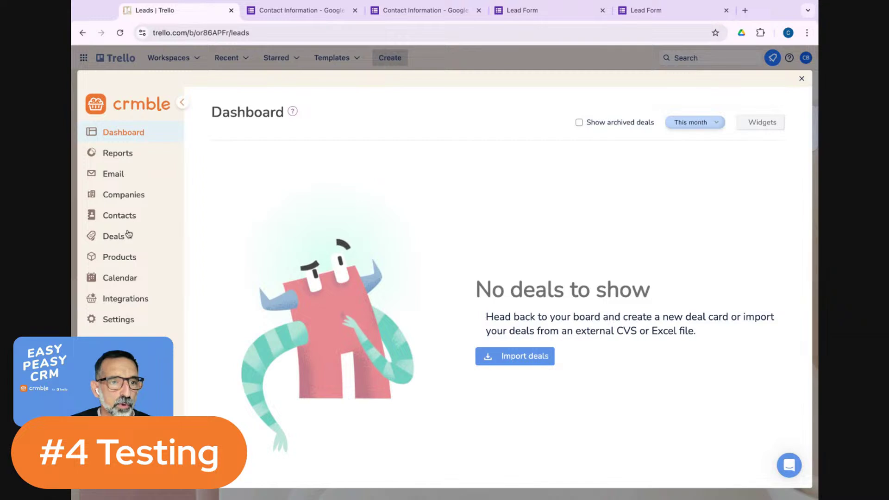
left_click(123, 323)
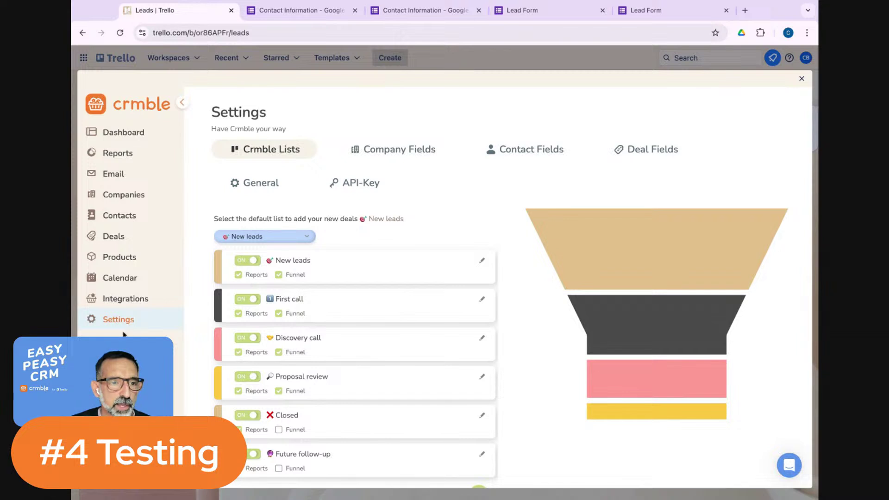
left_click(532, 152)
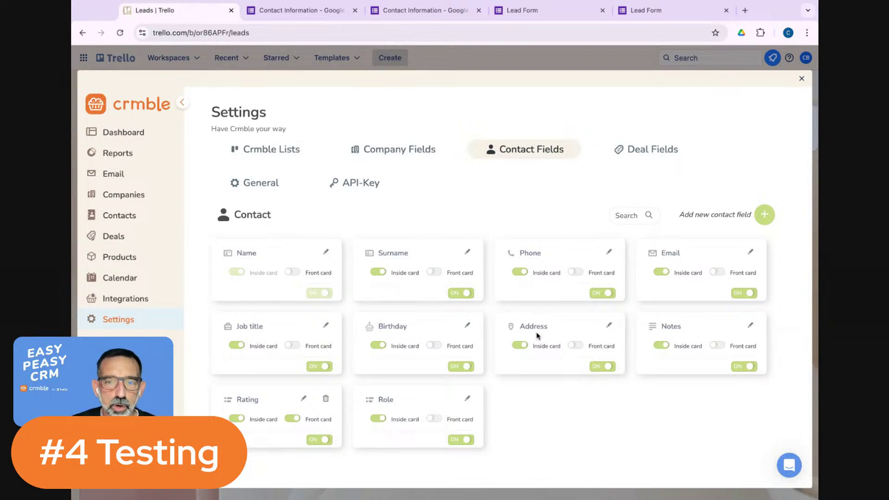
left_click(128, 219)
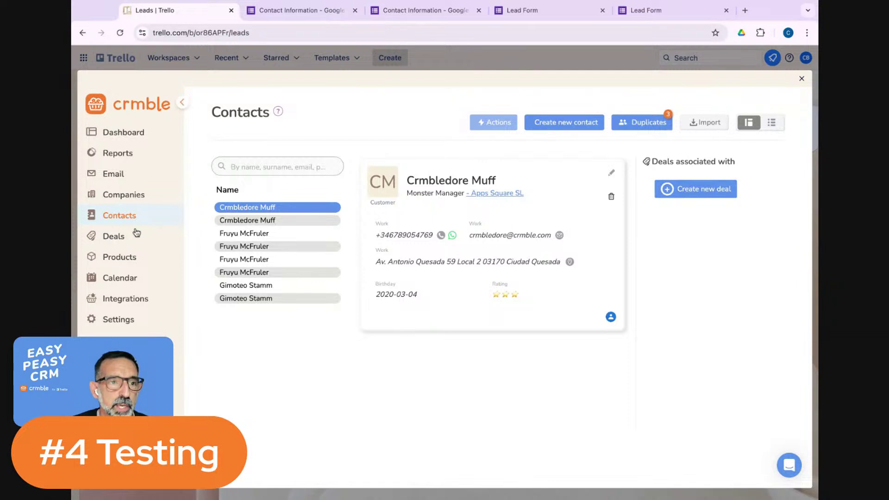
left_click(113, 239)
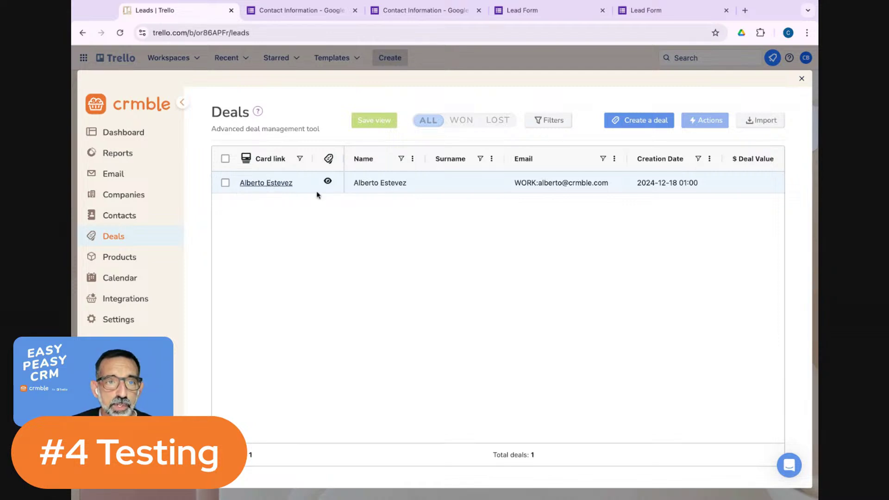
Close the Crmble panel and reload so the new lead card appears in New leads.
left_click(802, 80)
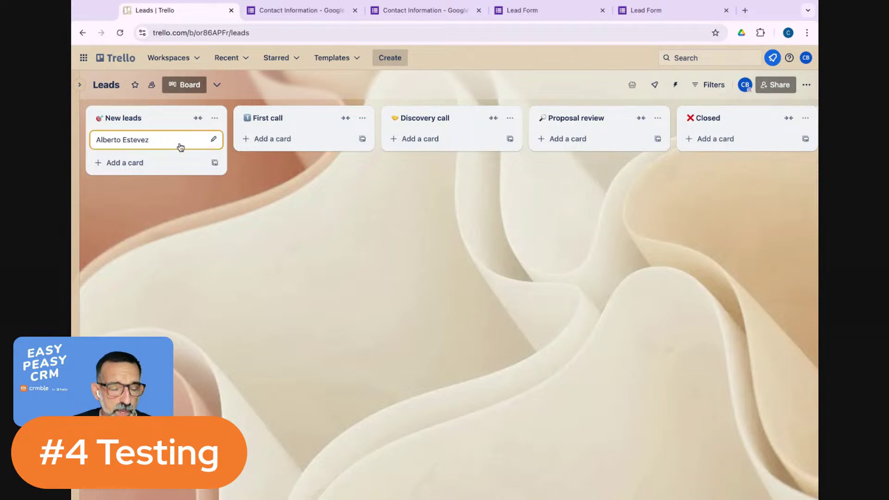
left_click(122, 34)
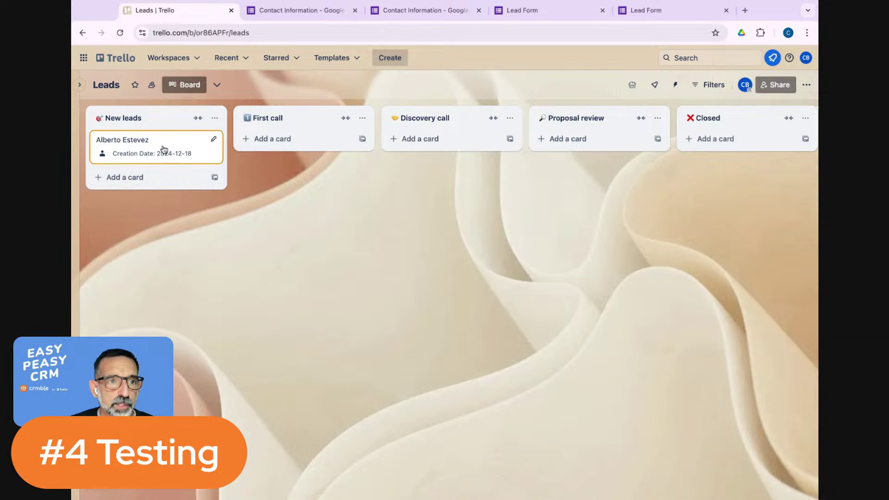
Open the new lead card, cancel the description edit, and scroll to its Crmble contact details.
left_click(165, 152)
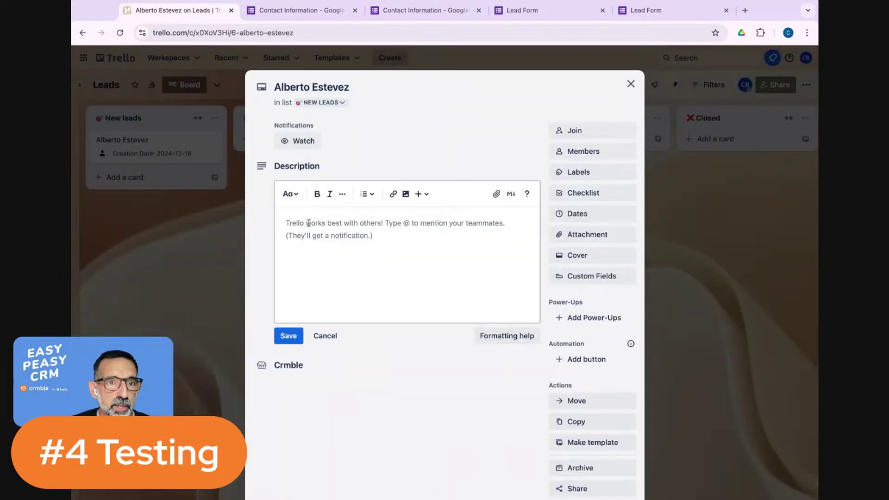
left_click(332, 337)
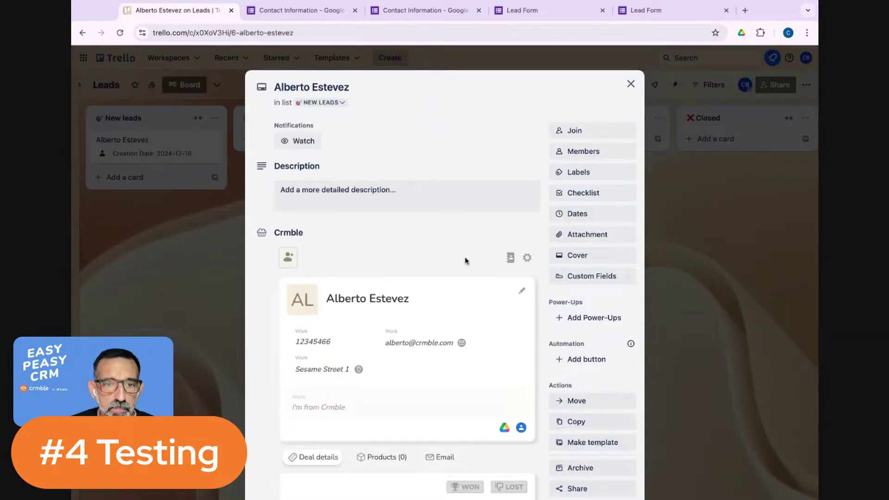
scroll(420, 242, "down", 2)
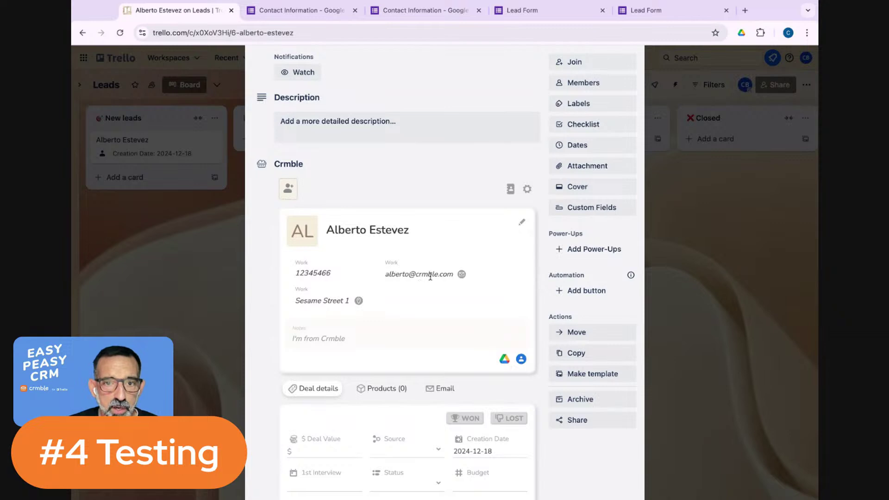
scroll(418, 278, "down", 1)
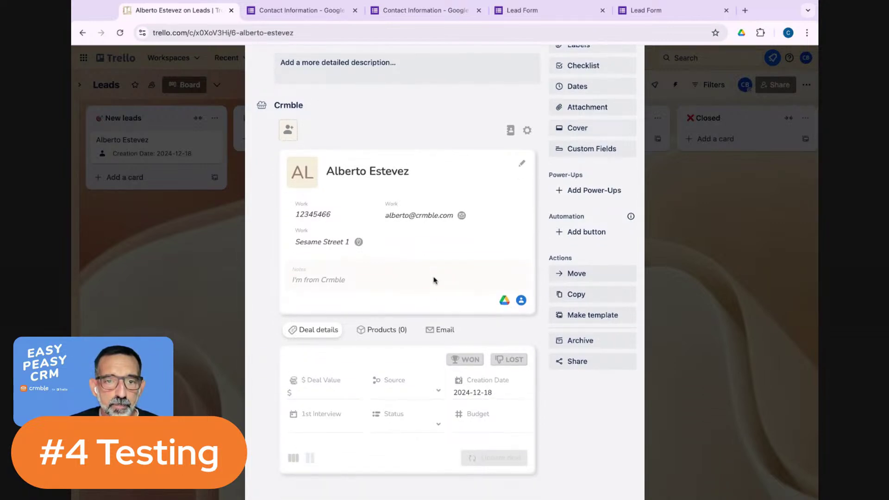
scroll(434, 280, "down", 1)
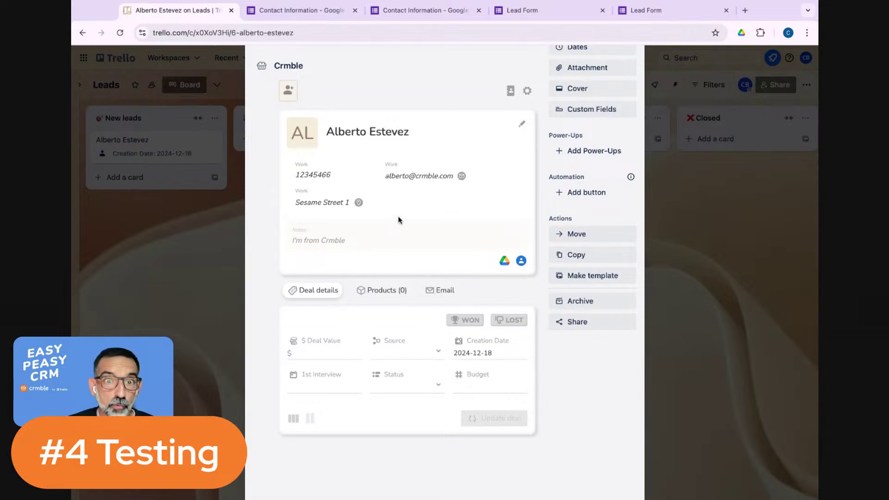
View the lead's Crmble Email tab, which prompts to connect email accounts, then close the card.
left_click(438, 289)
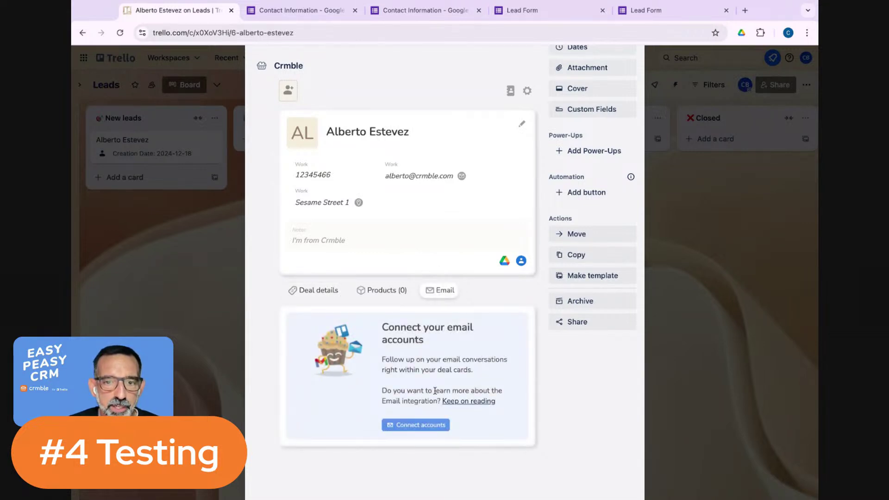
scroll(457, 397, "down", 3)
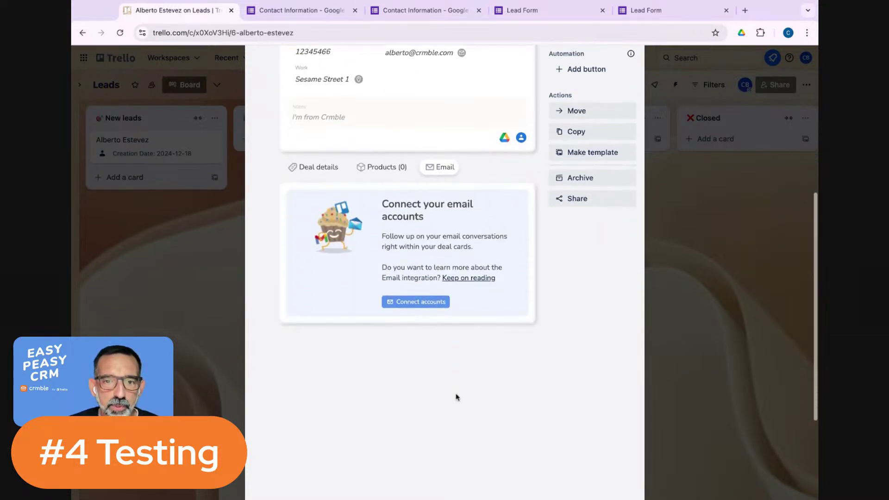
scroll(457, 398, "up", 6)
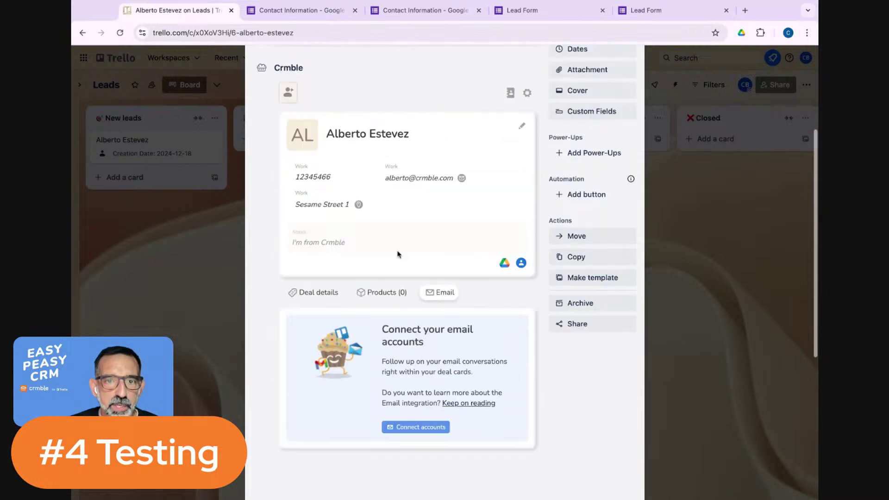
scroll(420, 296, "up", 2)
scroll(426, 281, "down", 5)
scroll(478, 259, "up", 5)
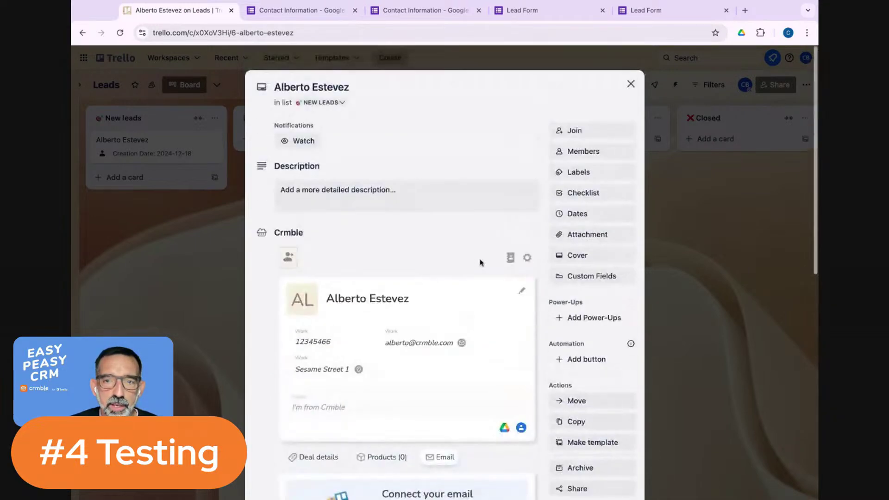
scroll(458, 229, "down", 4)
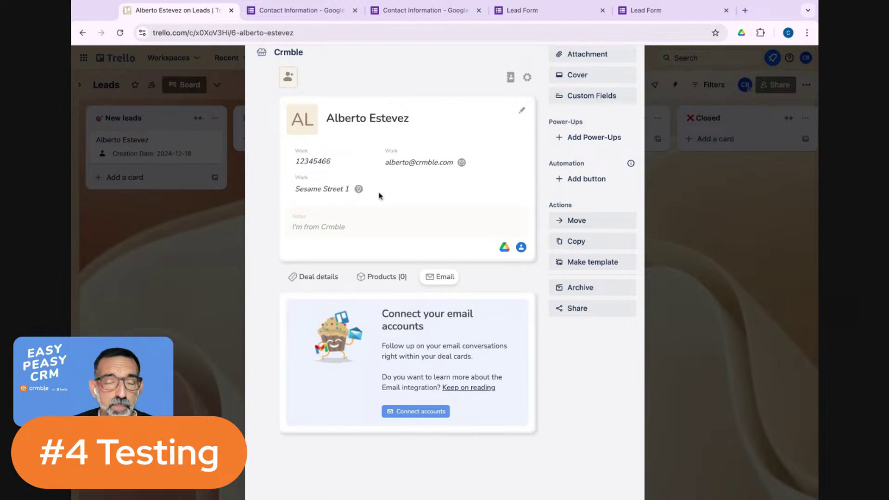
scroll(414, 230, "up", 5)
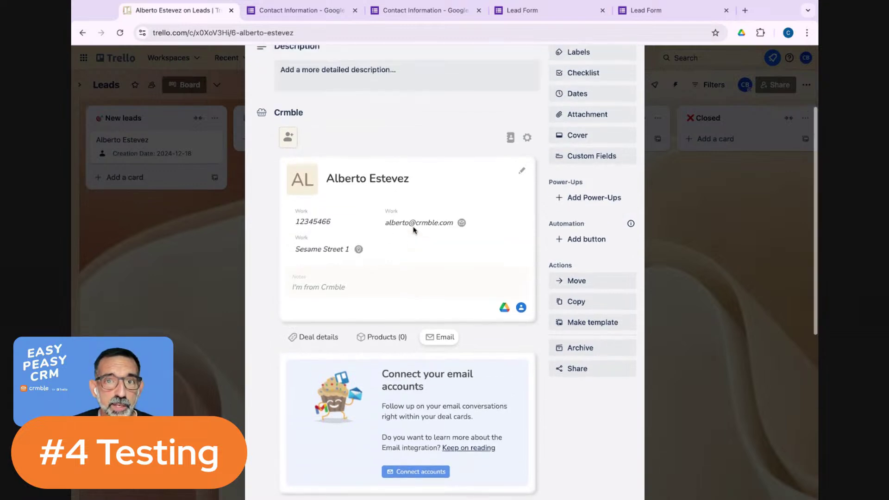
left_click(627, 76)
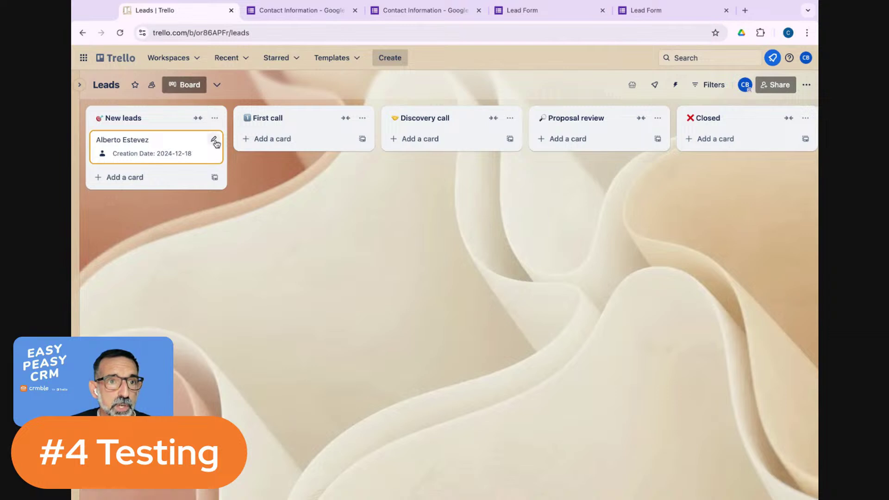
Set the lead card's due date to 24/12/2024 at 09:00 and save the quick edit.
left_click(215, 141)
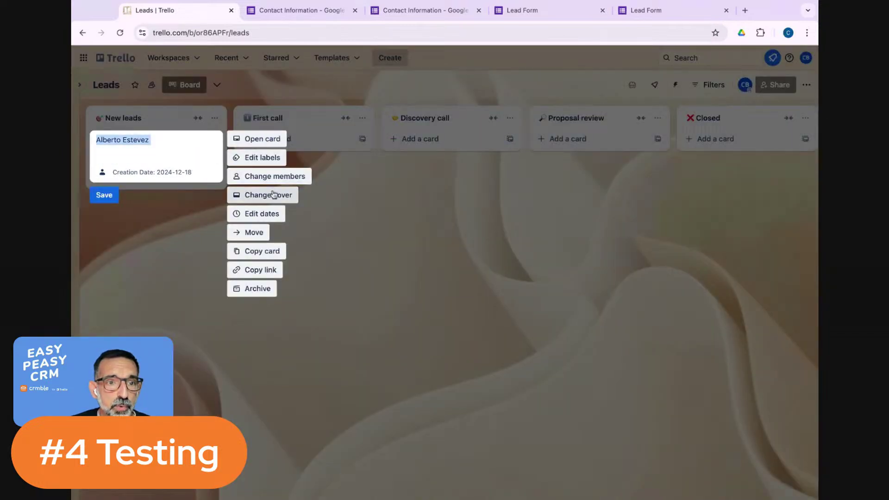
left_click(252, 216)
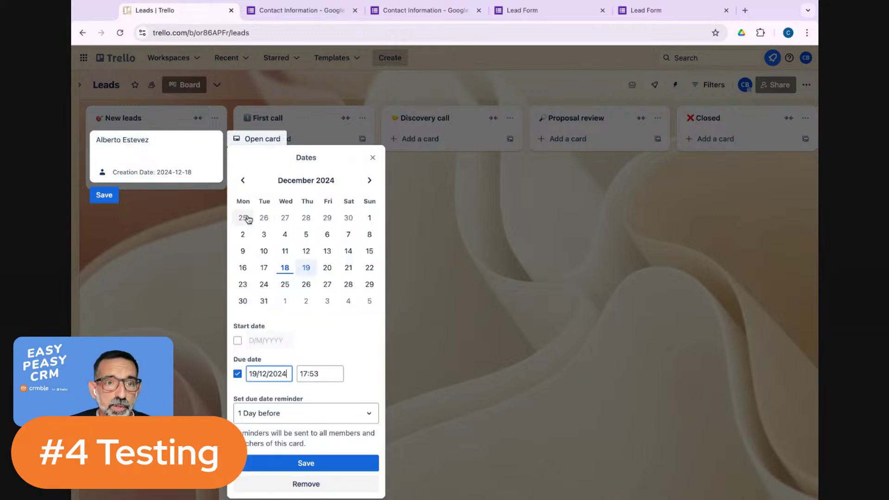
left_click(266, 286)
left_click(318, 373)
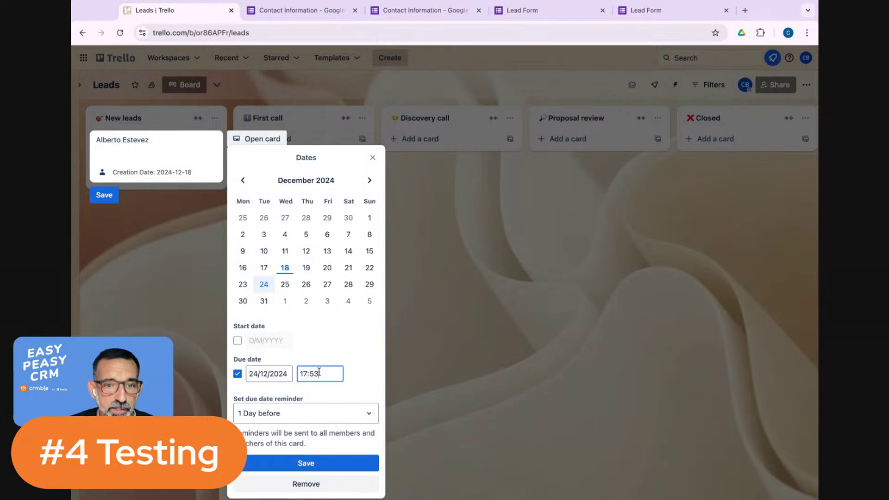
type("09:00")
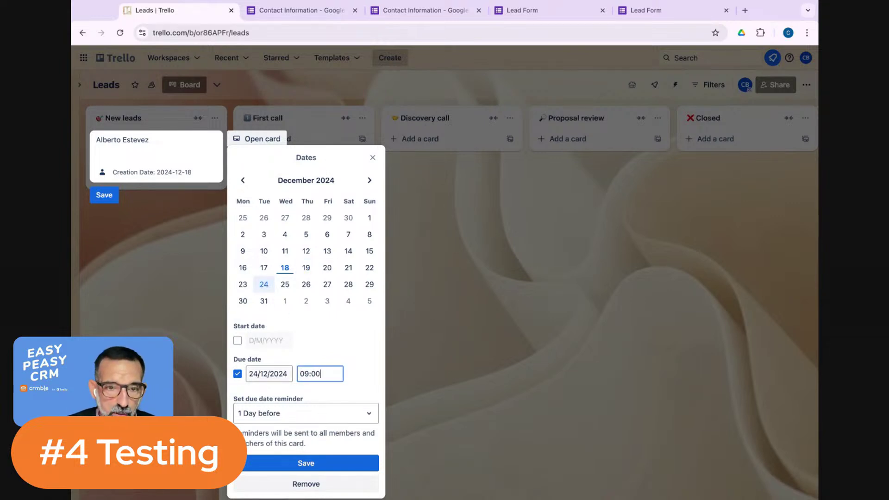
left_click(330, 464)
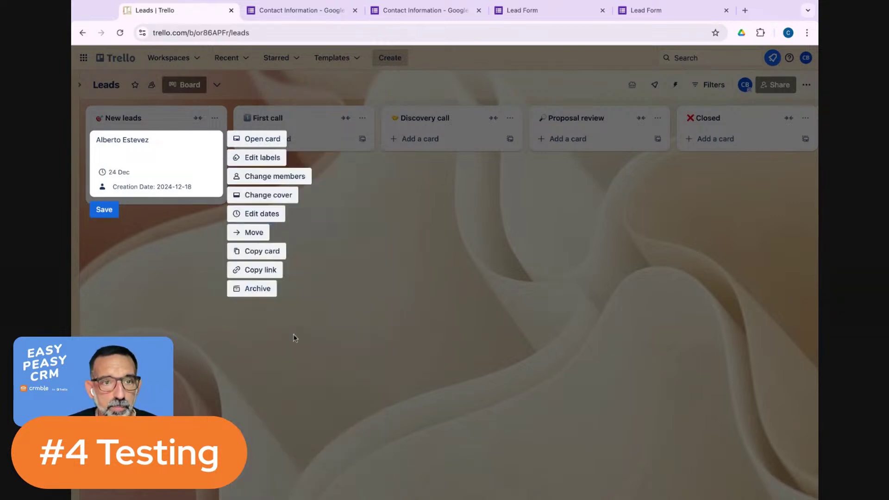
left_click(104, 211)
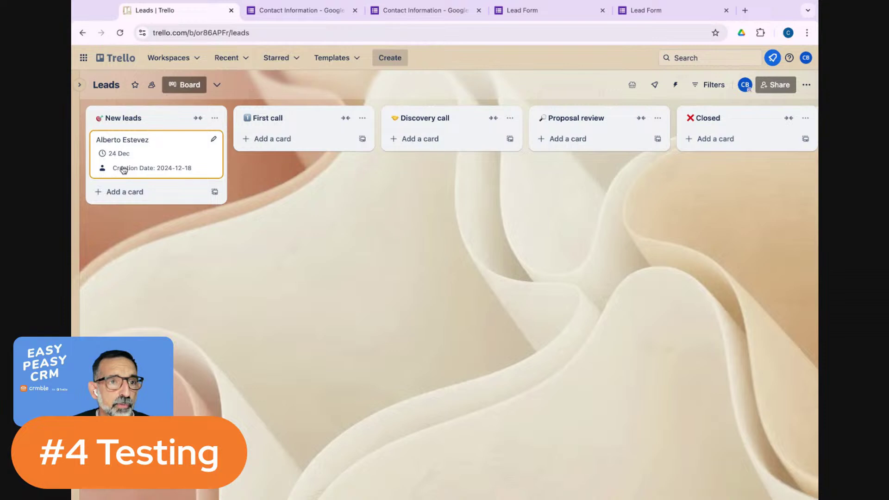
Move the lead card from New leads into the First call list.
left_click_drag(124, 170, 308, 182)
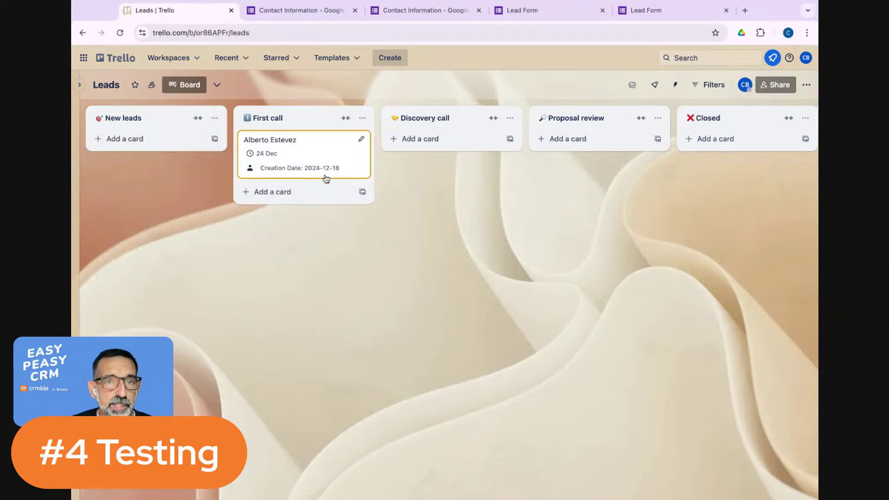
scroll(421, 145, "up", 5)
scroll(482, 220, "down", 5)
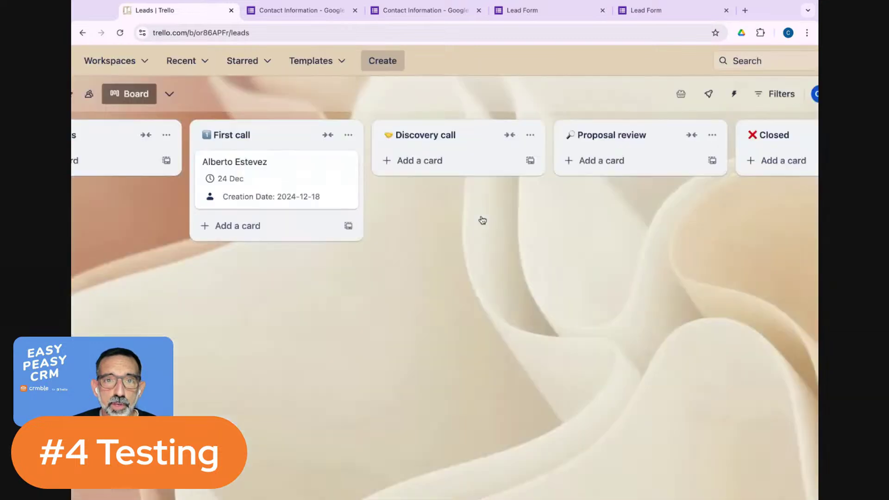
scroll(482, 220, "down", 2)
Open the lead card, dismiss the empty description editor and show its Crmble Email section.
left_click(283, 163)
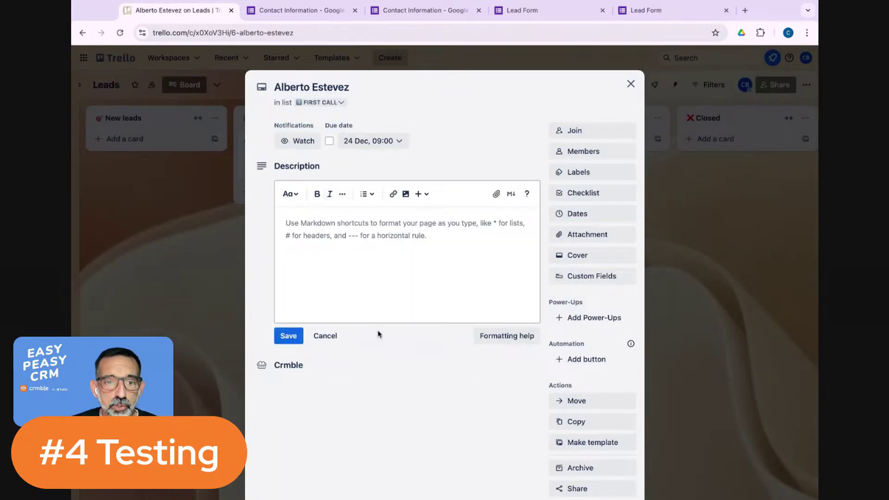
left_click(325, 335)
scroll(446, 313, "down", 7)
scroll(449, 251, "up", 3)
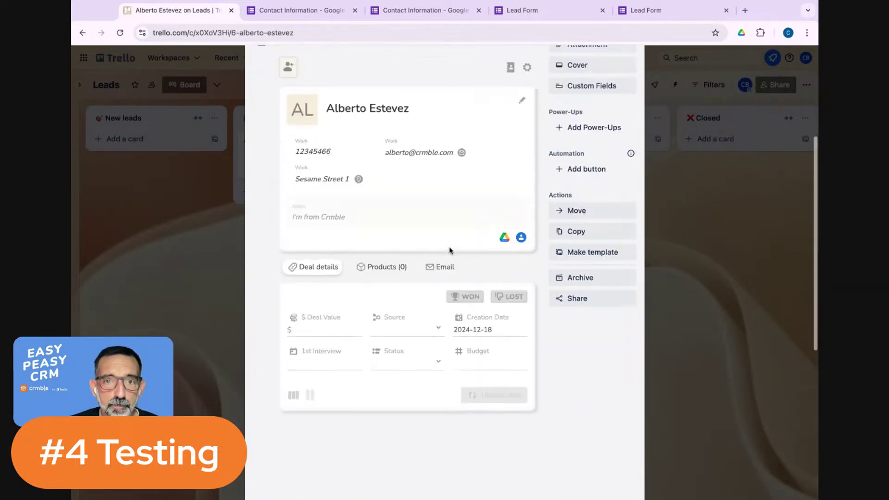
left_click(441, 268)
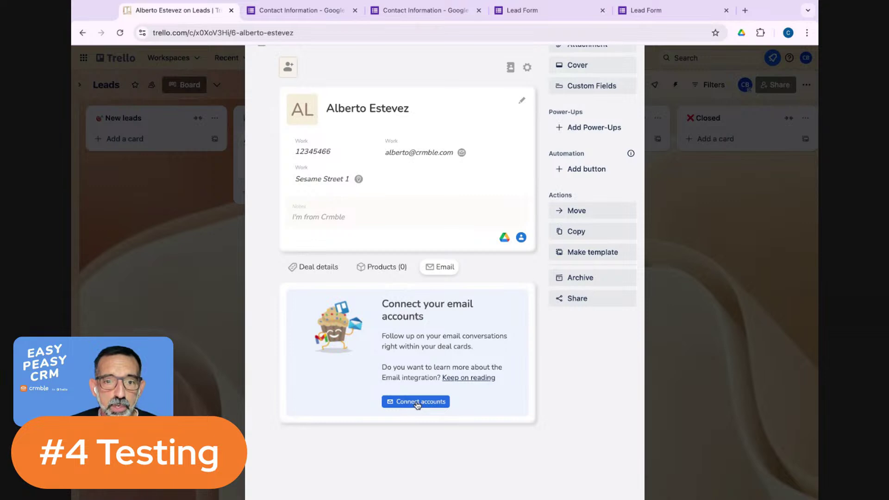
Connect a Gmail account as a private email account in Crmble using Sign in with Google.
left_click(417, 402)
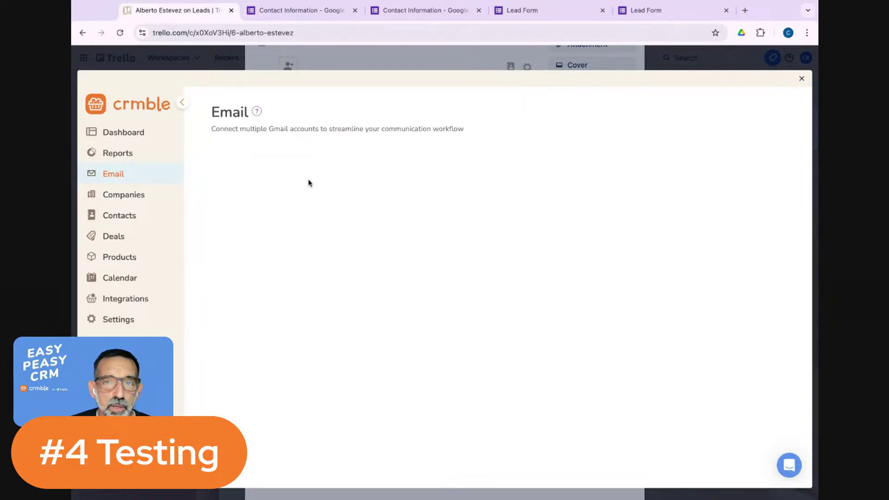
left_click(139, 159)
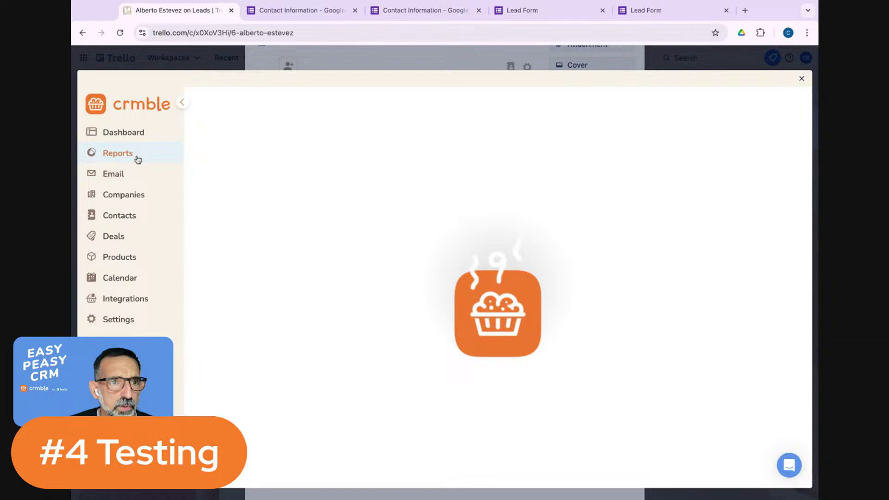
left_click(120, 176)
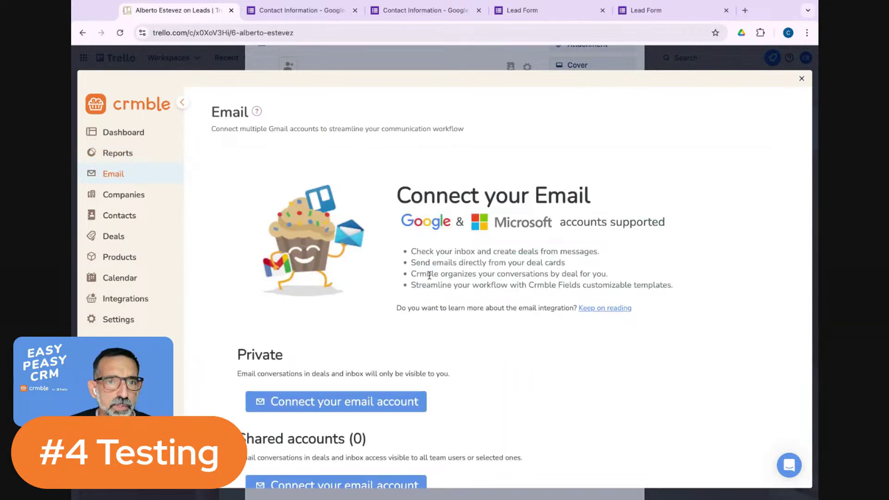
scroll(429, 276, "down", 1)
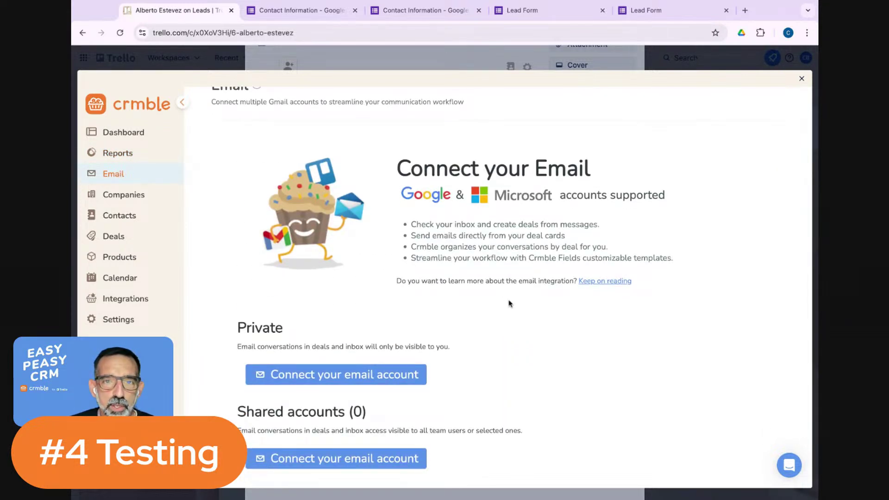
left_click(309, 380)
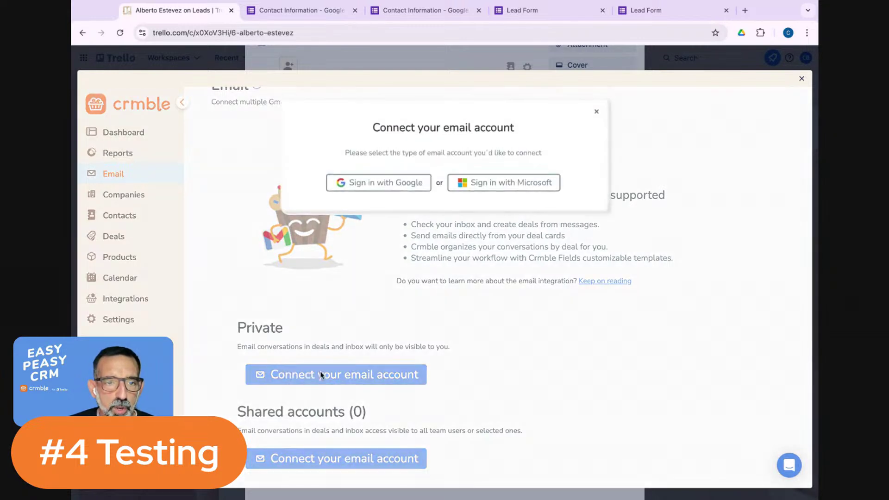
left_click(391, 183)
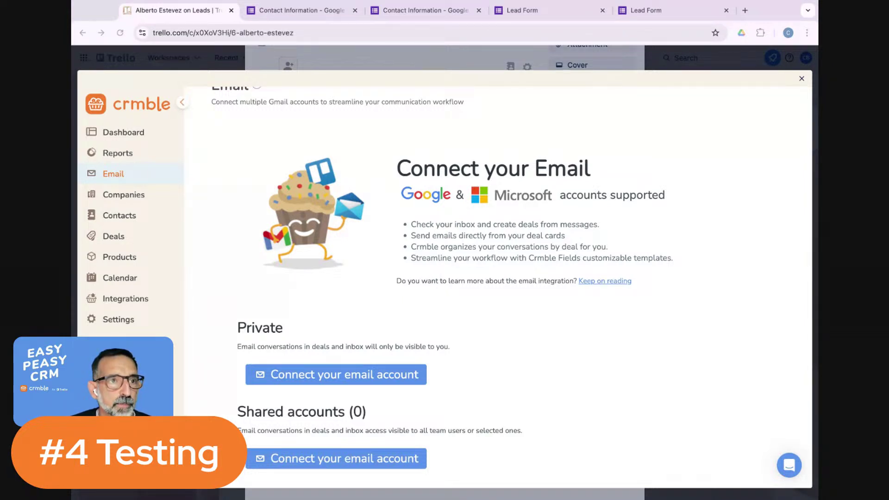
left_click(349, 374)
left_click(384, 186)
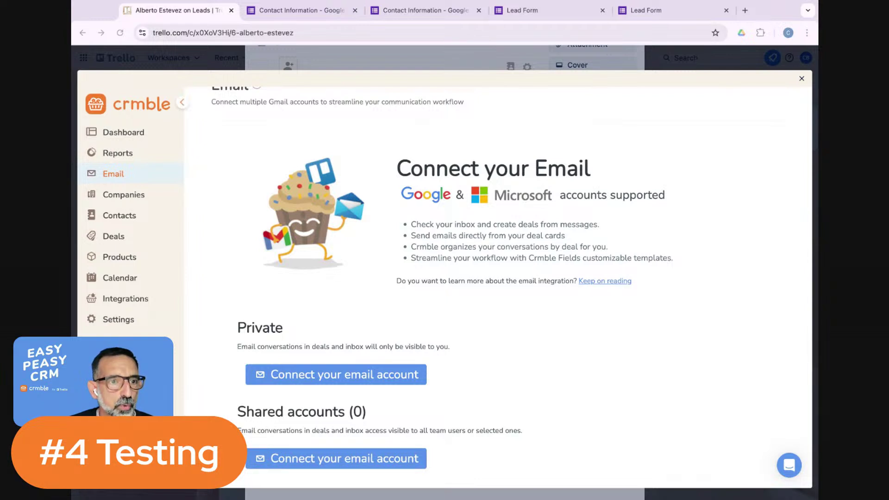
Refresh the Email page, confirm the Gmail inbox loads, and close the Crmble window.
left_click(91, 183)
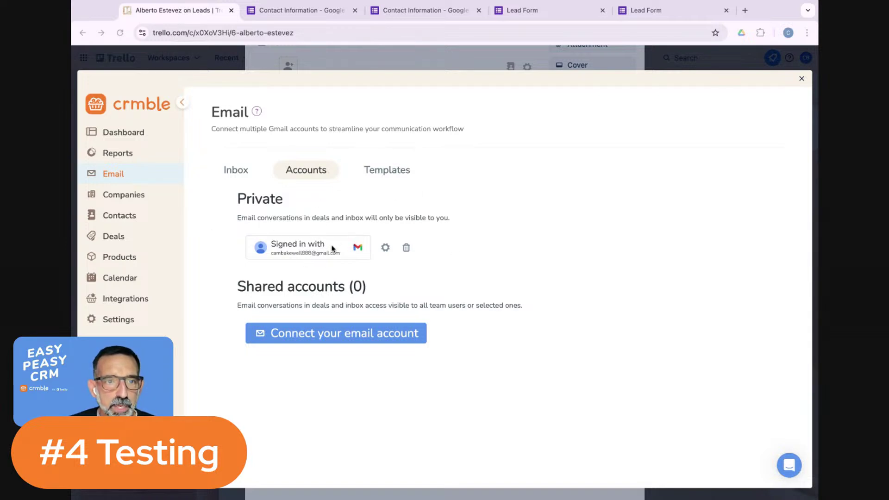
left_click(241, 175)
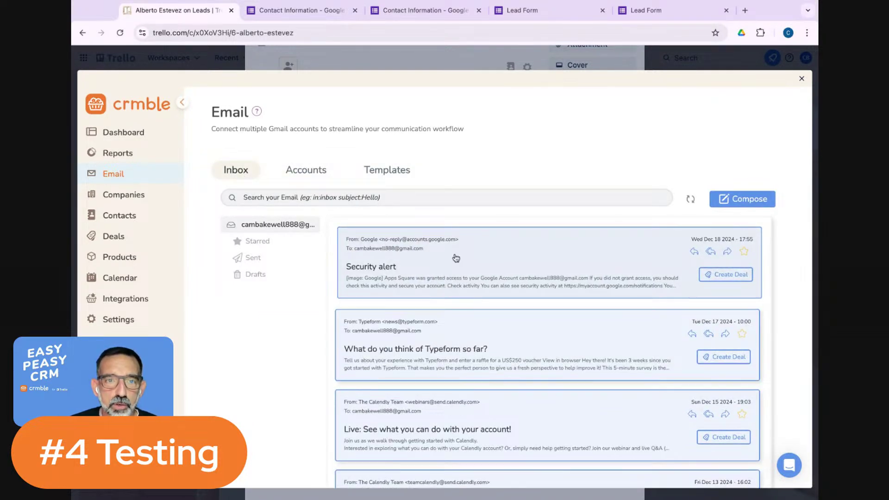
left_click(802, 79)
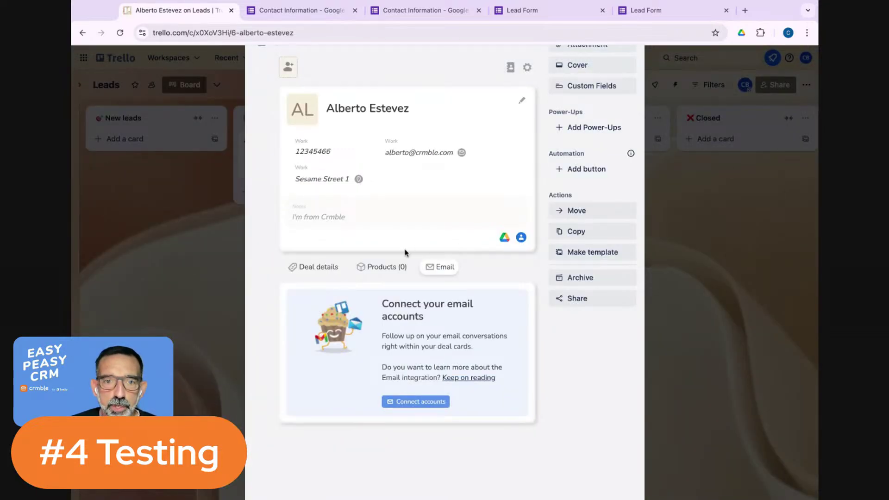
Close and reopen the lead card, cancel the description editor, and scroll down to its Crmble panel.
scroll(573, 108, "up", 5)
left_click(629, 84)
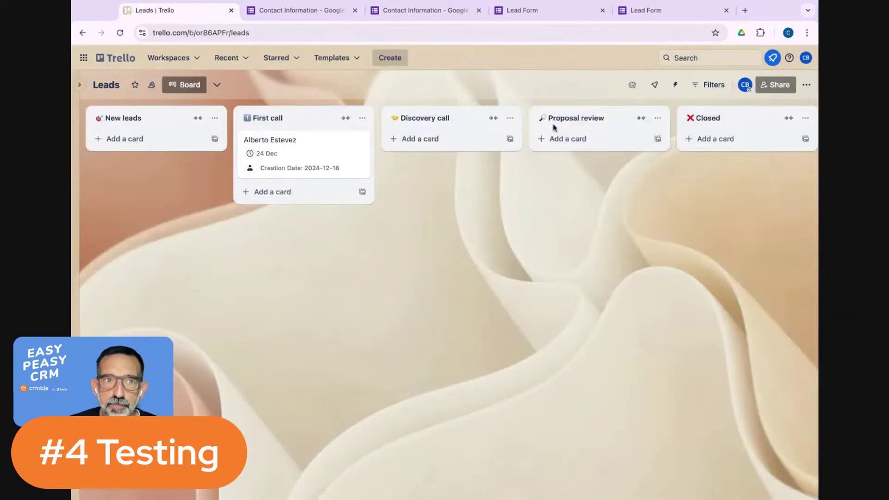
left_click(295, 158)
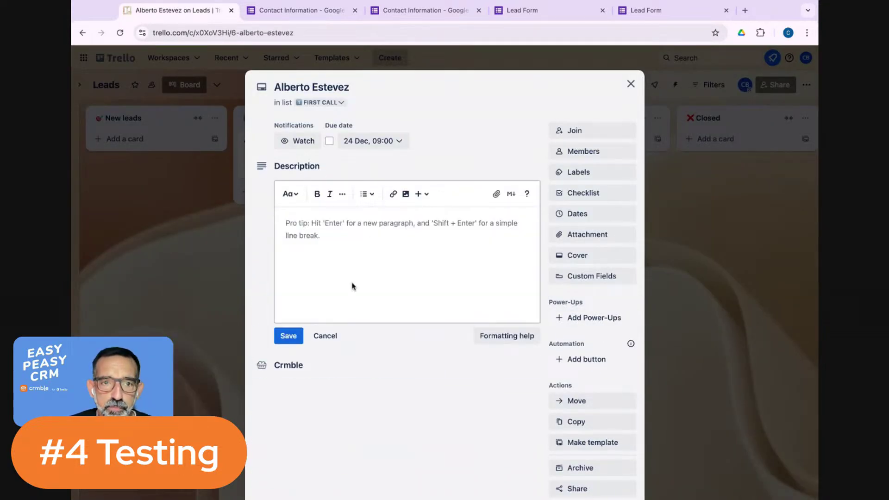
left_click(326, 336)
scroll(379, 306, "down", 2)
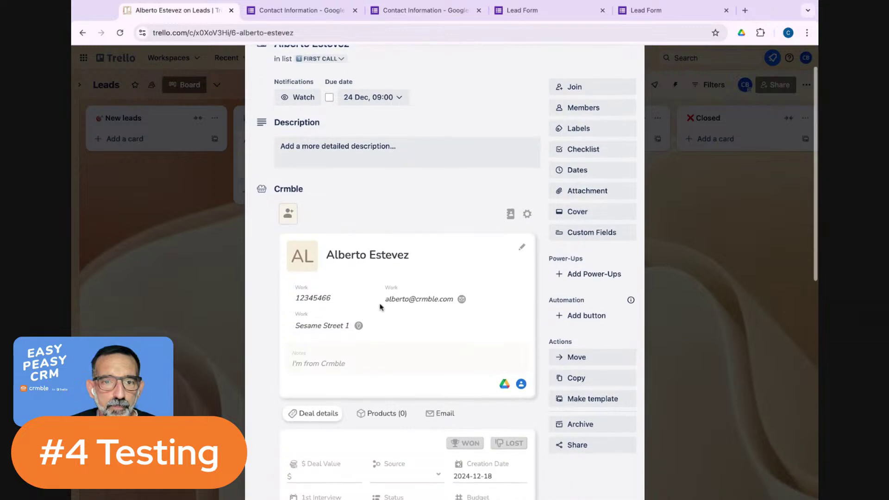
scroll(380, 306, "down", 3)
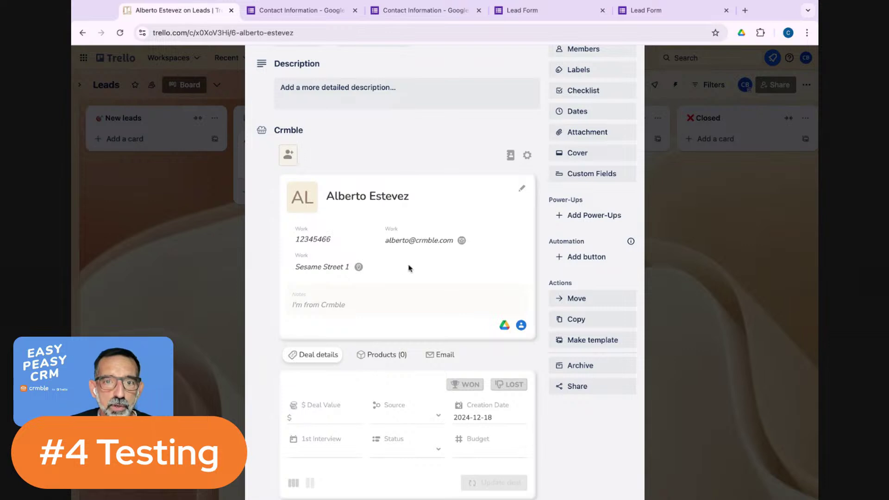
scroll(440, 301, "down", 1)
Show the lead's emails on the card by selecting the connected Gmail account in the Email tab.
left_click(447, 333)
scroll(460, 256, "down", 4)
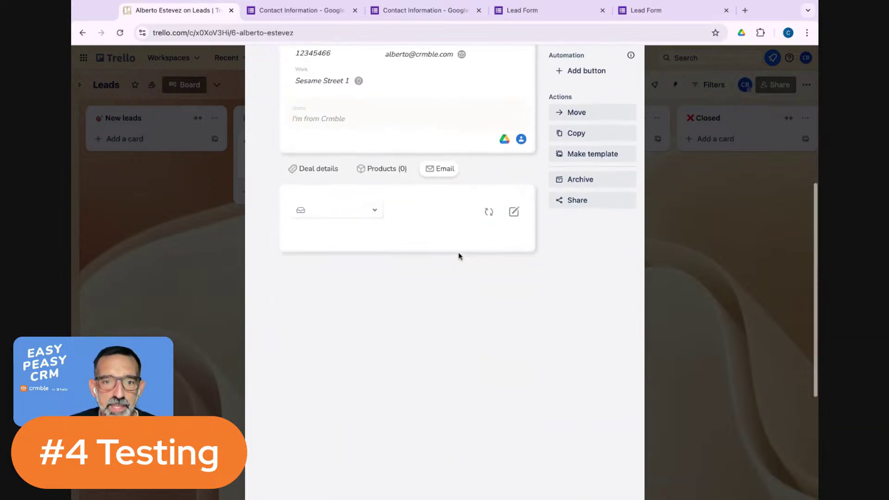
left_click(369, 211)
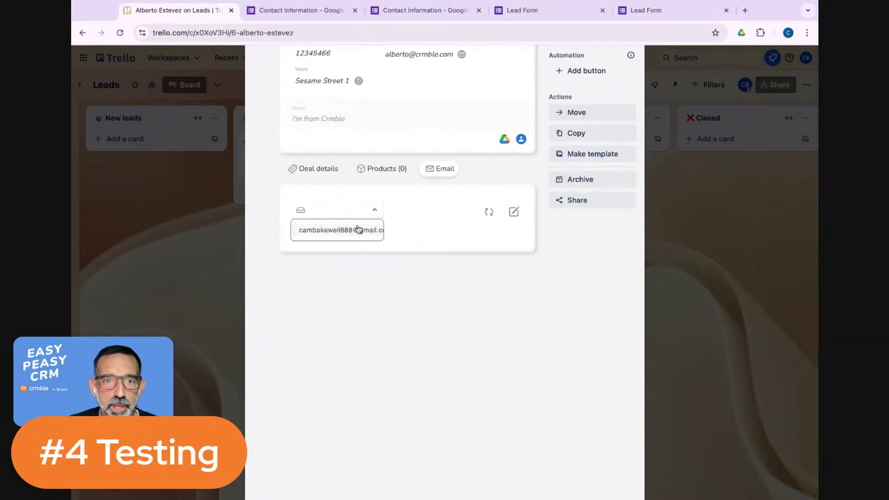
left_click(333, 235)
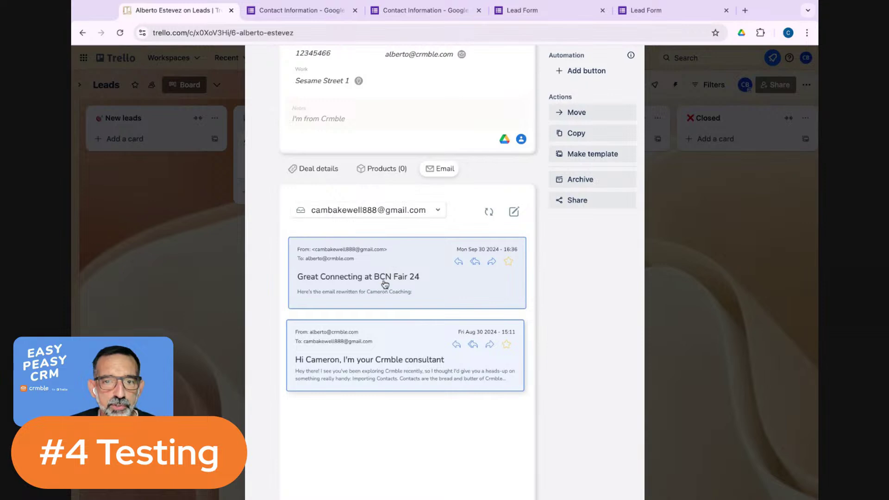
Scroll through the lead's two emails, then close the card back to the Leads board.
scroll(383, 265, "up", 3)
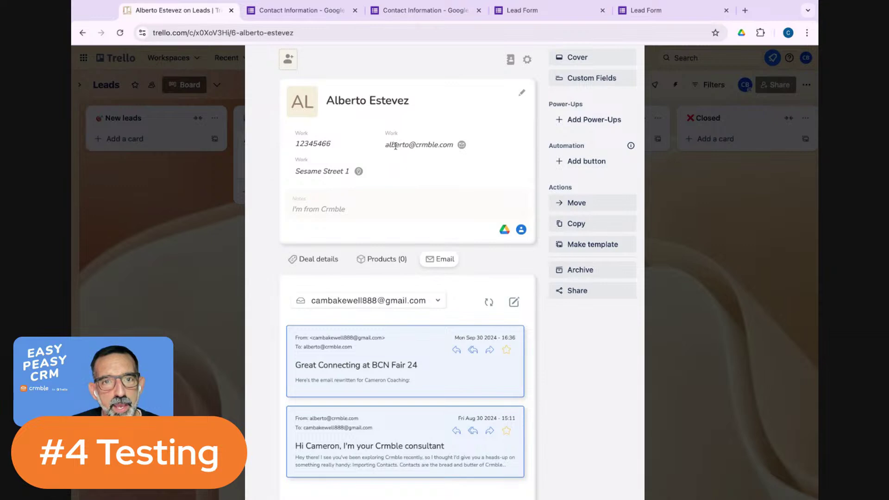
scroll(408, 324, "down", 5)
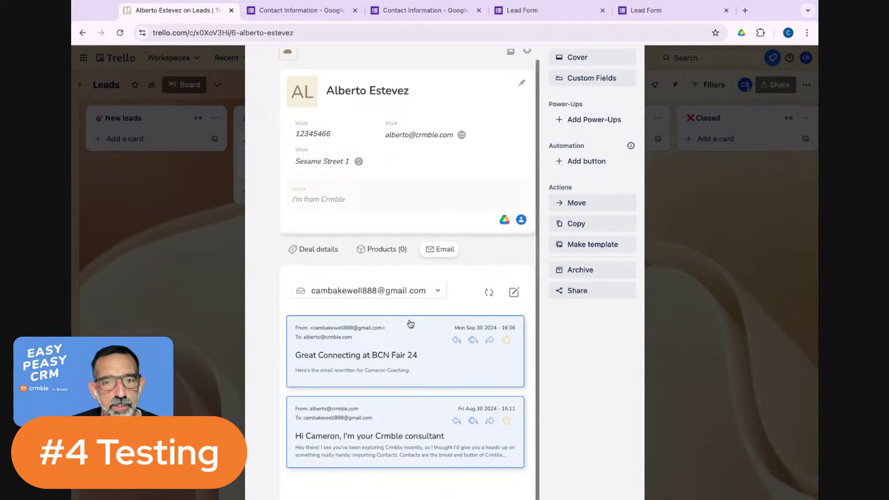
scroll(436, 265, "down", 1)
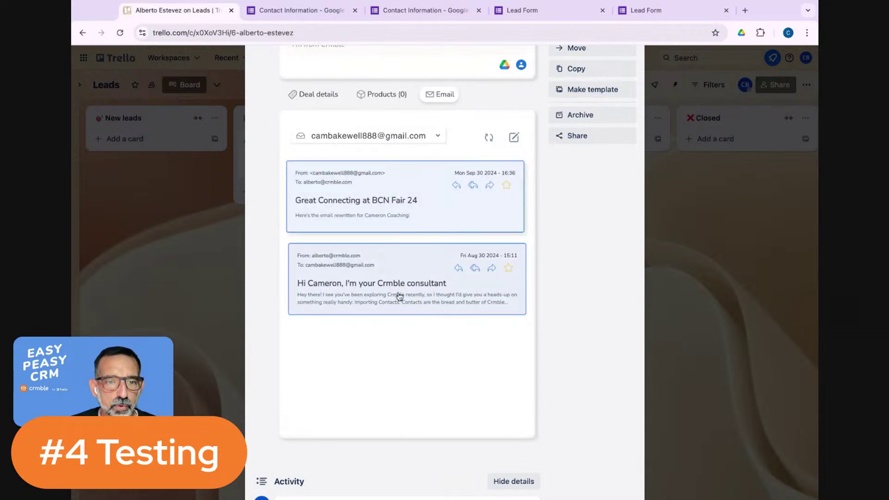
scroll(399, 295, "up", 1)
scroll(432, 305, "up", 3)
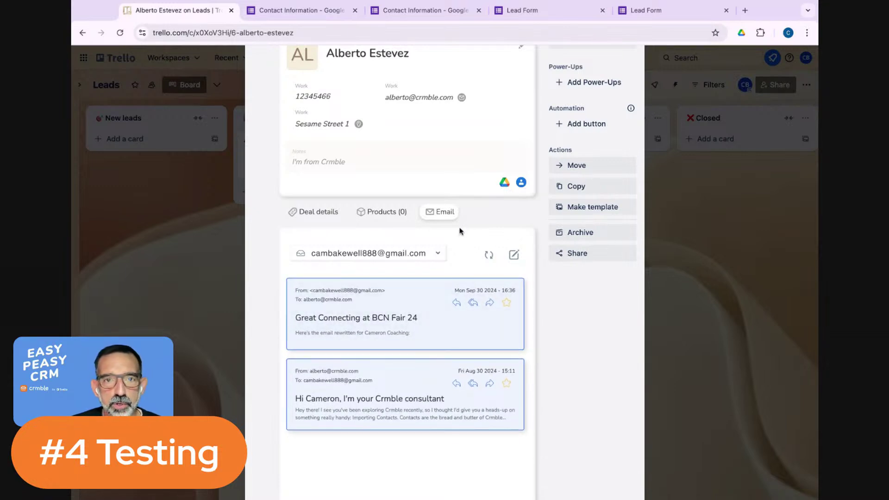
scroll(461, 230, "up", 4)
scroll(460, 232, "up", 2)
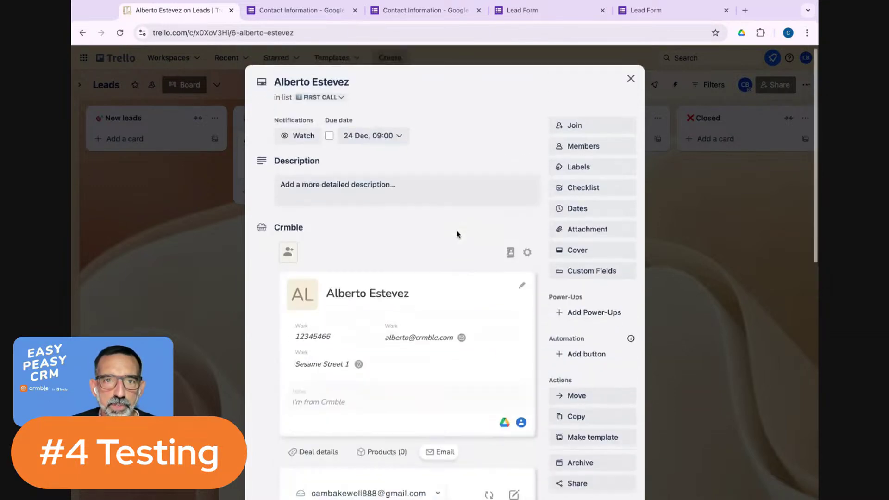
left_click(628, 84)
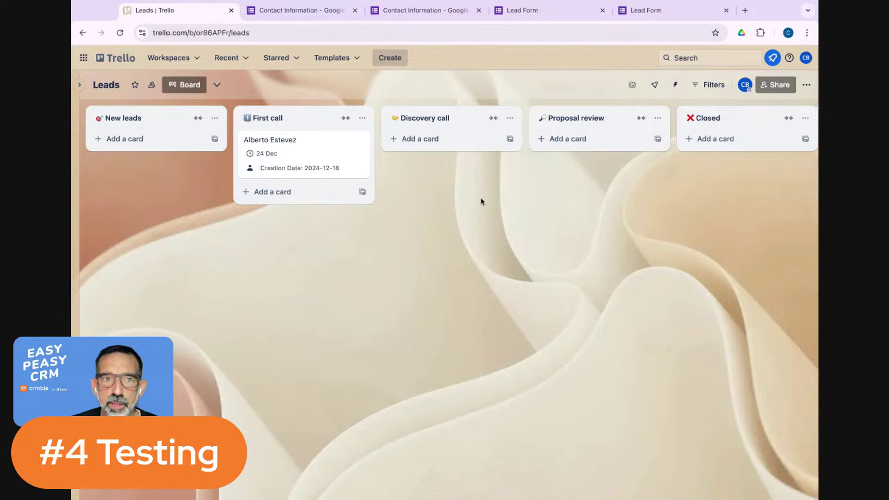